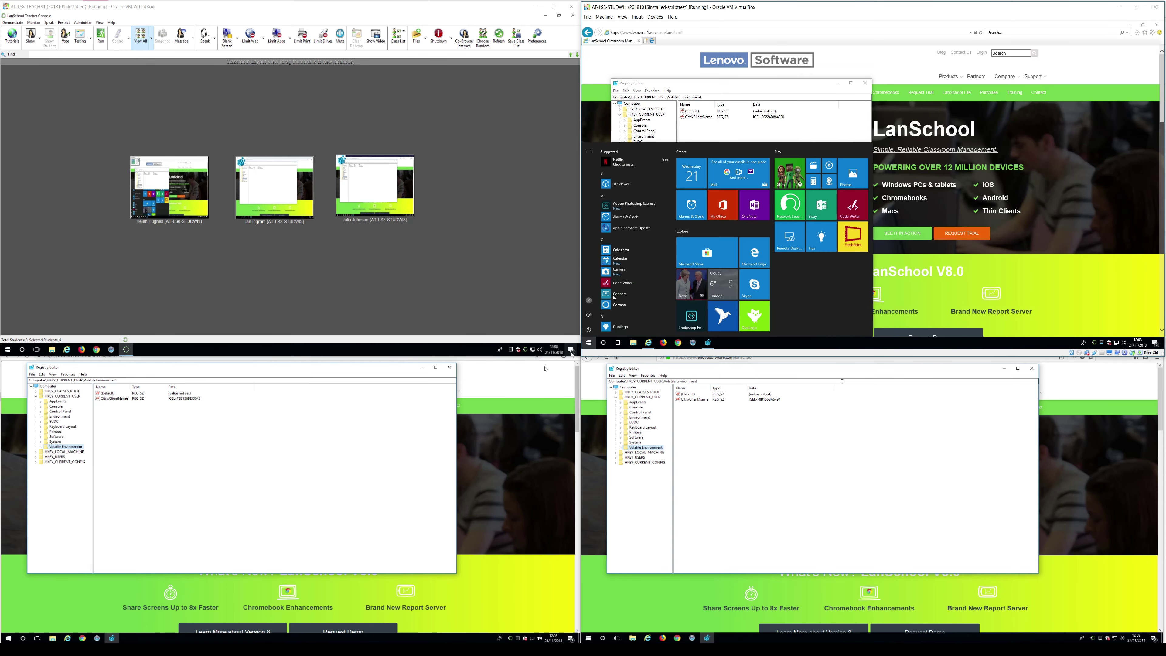
# Launch Task Scheduler as administrator on STUDWI1 using the Administrator account credentials.
pyautogui.write('ta')
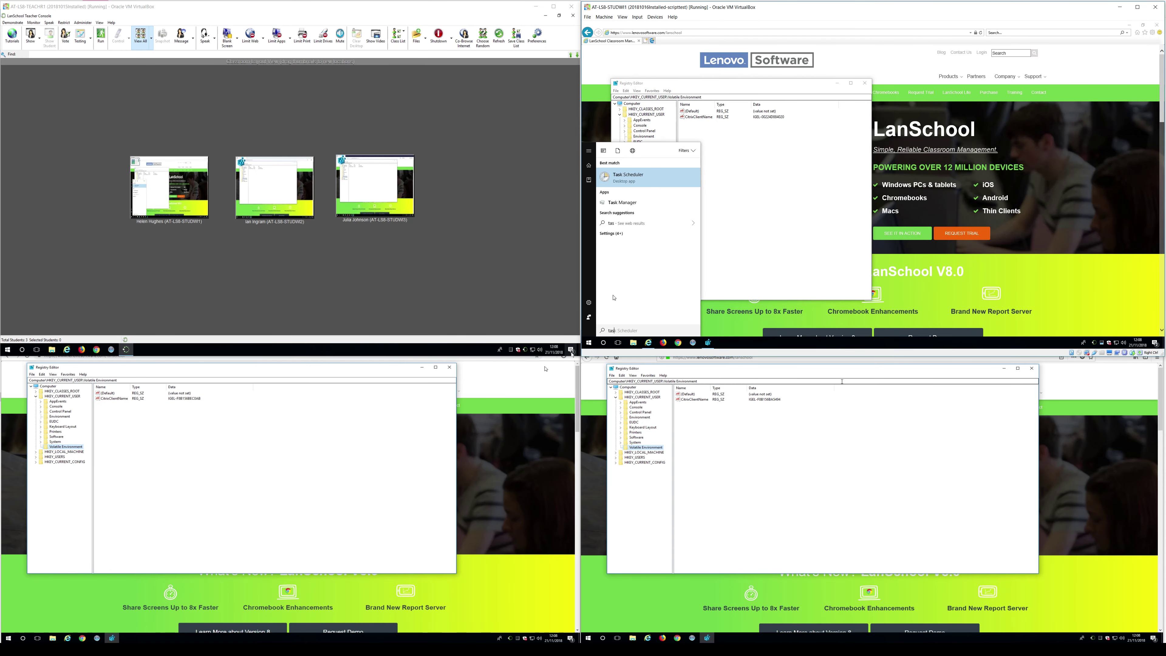
pyautogui.write('s')
pyautogui.rightClick(647, 182)
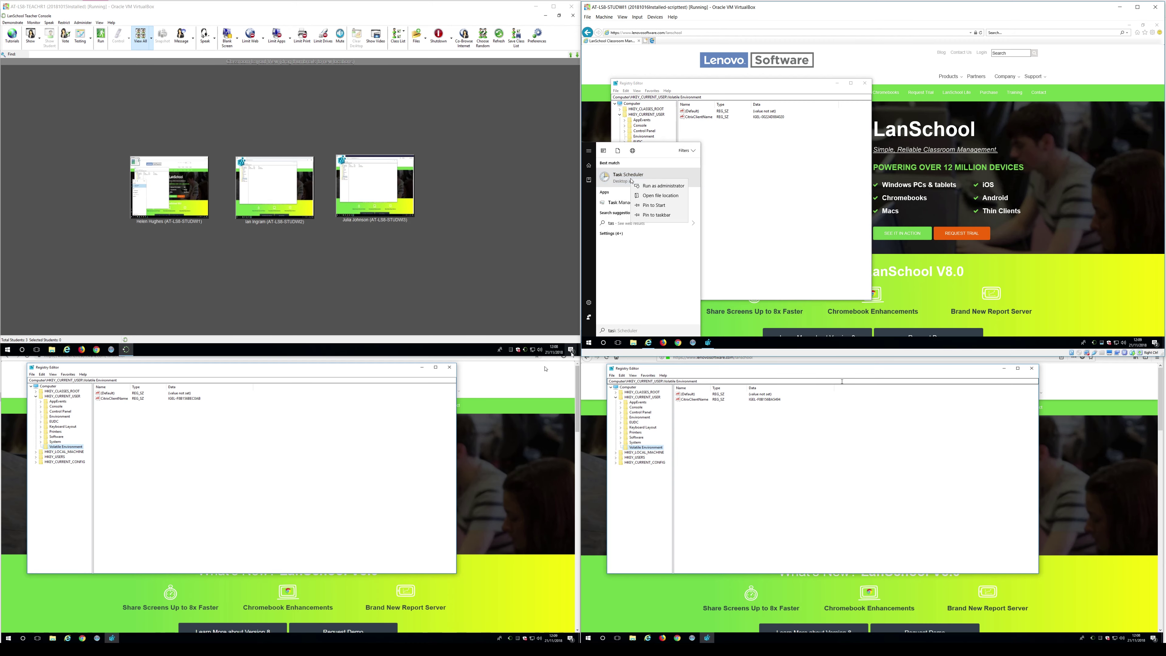
pyautogui.click(651, 185)
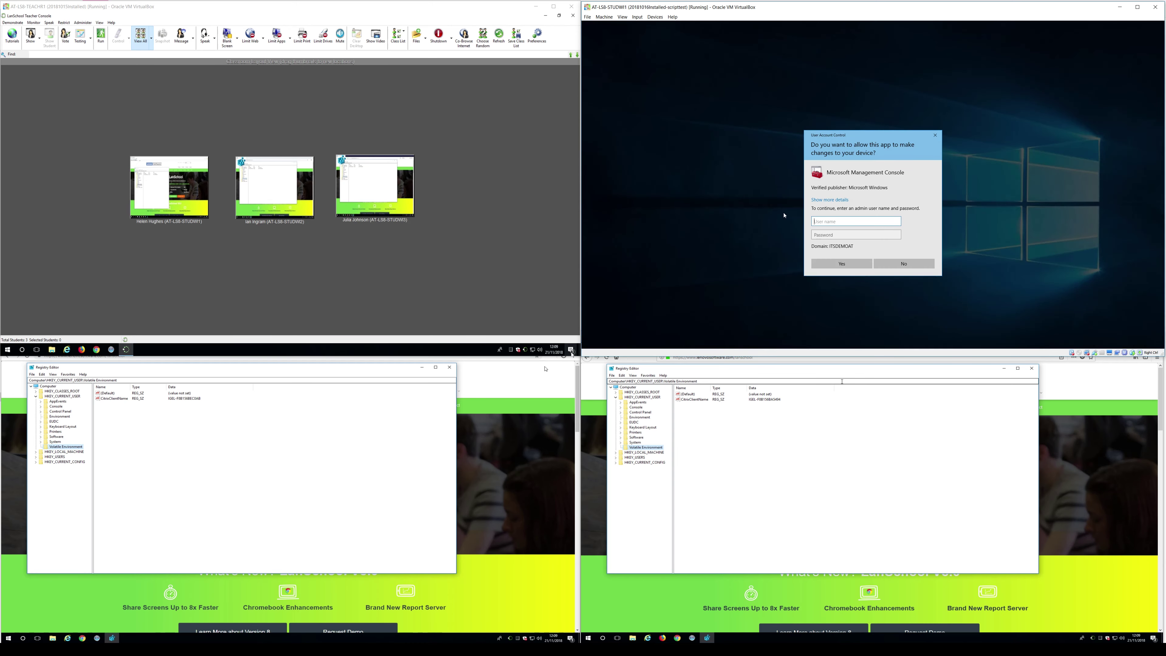
pyautogui.write('Administrator')
pyautogui.press('Tab')
pyautogui.press('Return')
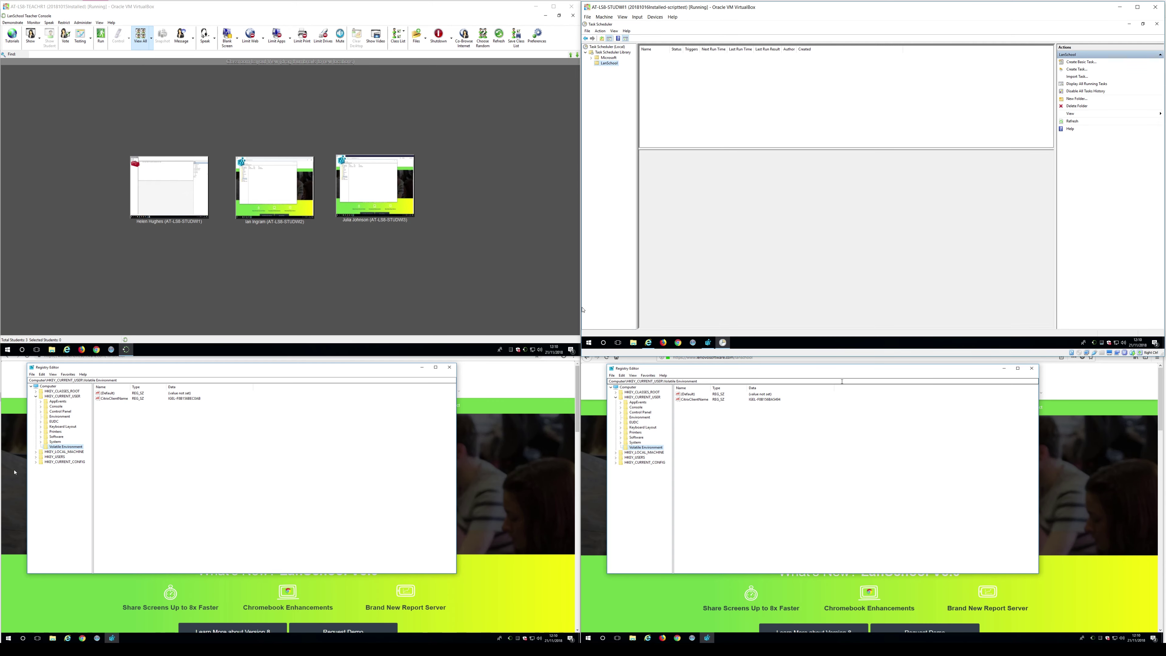
# Start Task Scheduler with Run as administrator on both STUDWI2 and STUDWI3.
pyautogui.click(271, 466)
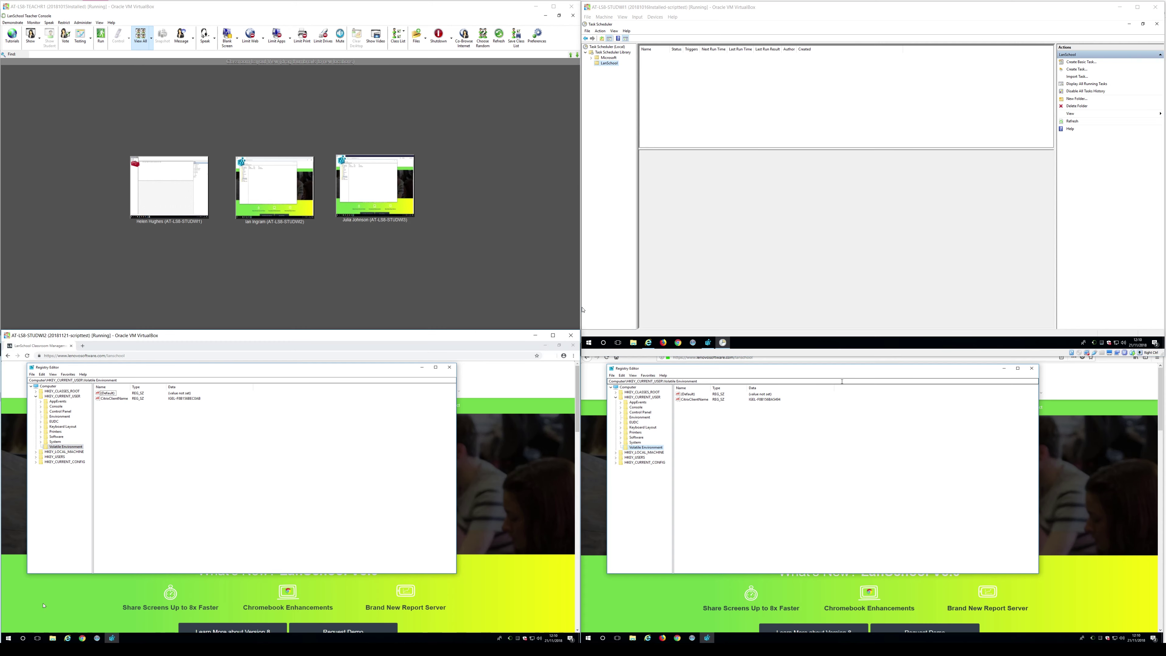
pyautogui.click(8, 638)
pyautogui.write('task')
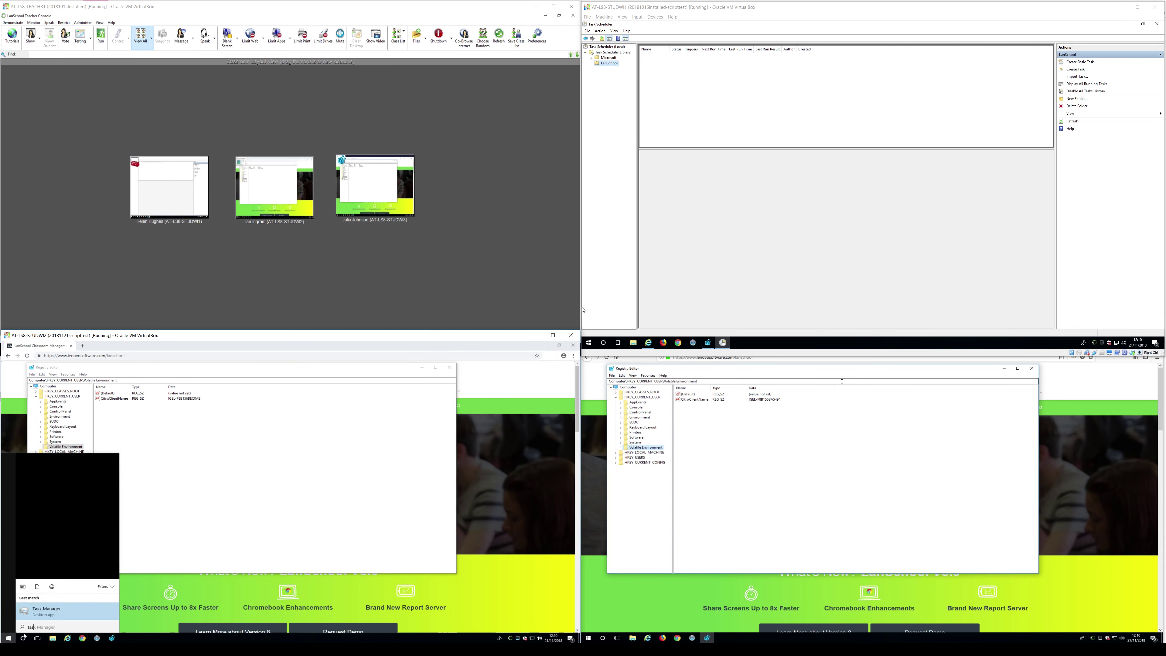
pyautogui.press('Down')
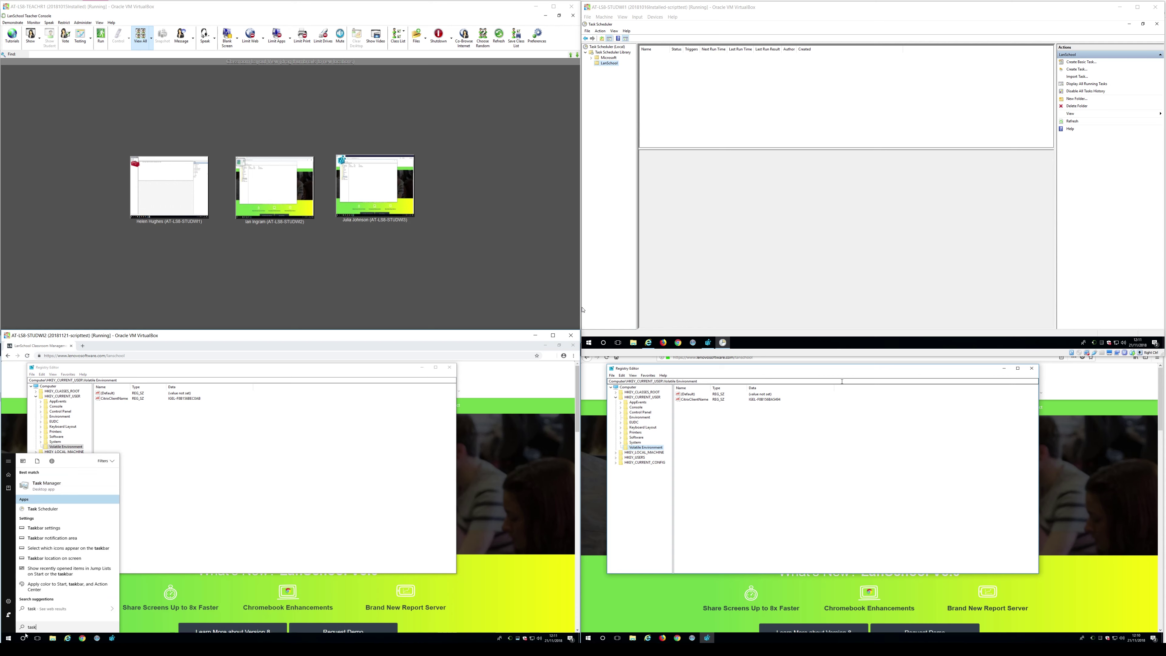
pyautogui.rightClick(64, 510)
pyautogui.click(54, 517)
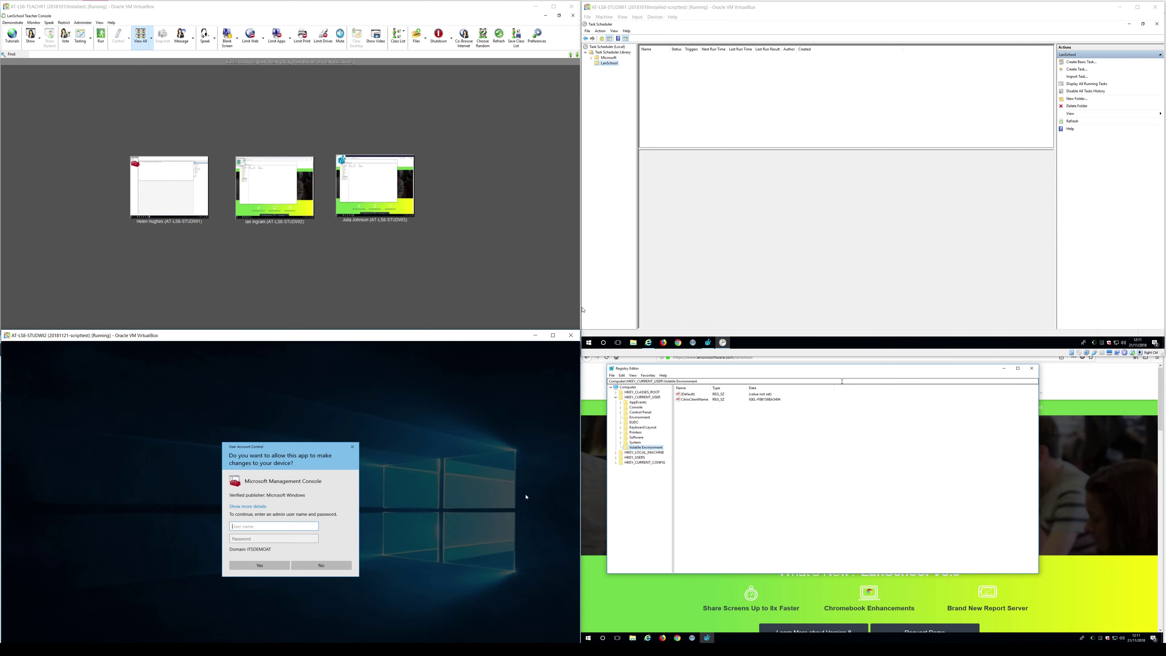
pyautogui.click(588, 638)
pyautogui.write('task')
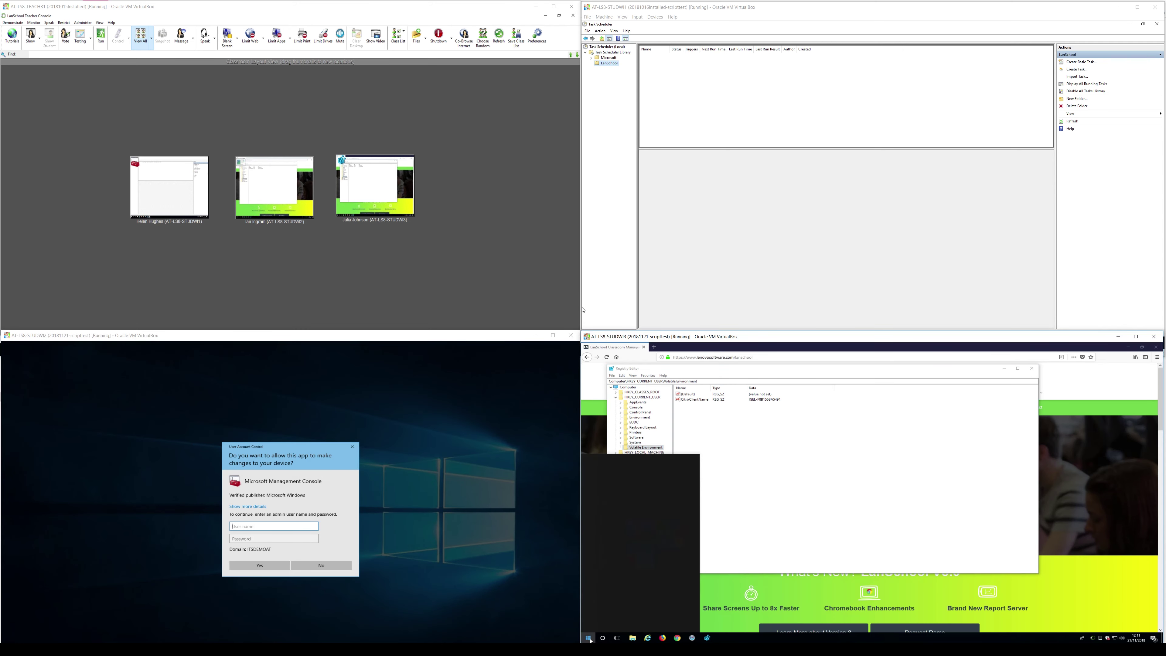
pyautogui.write(' s')
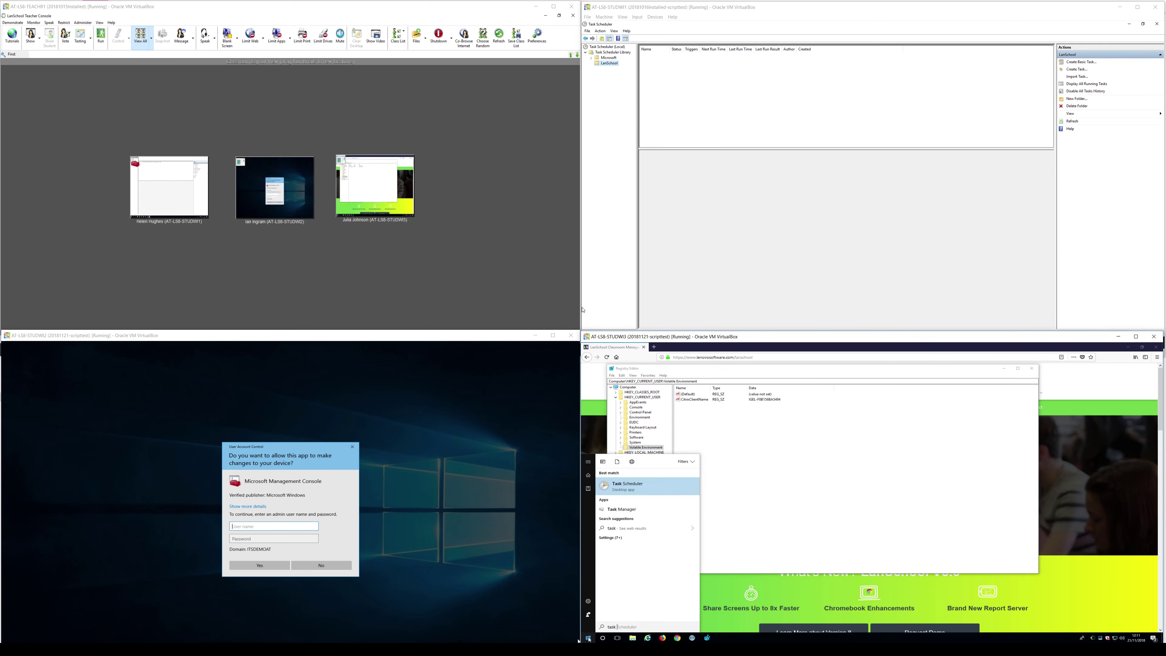
pyautogui.rightClick(628, 485)
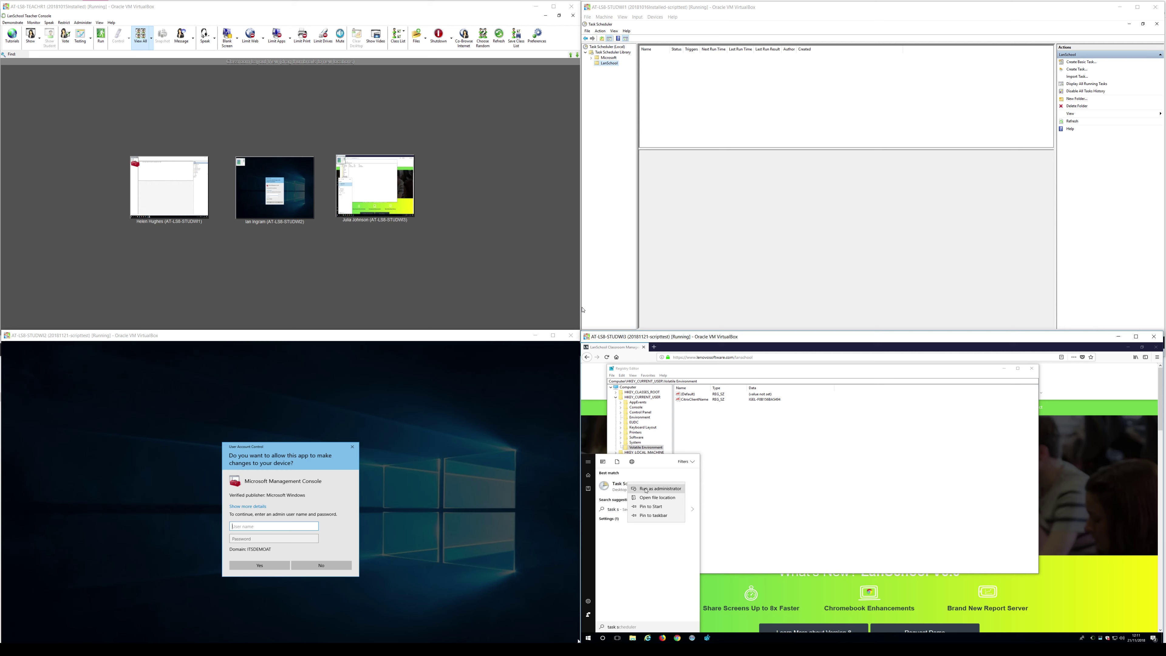
pyautogui.click(652, 487)
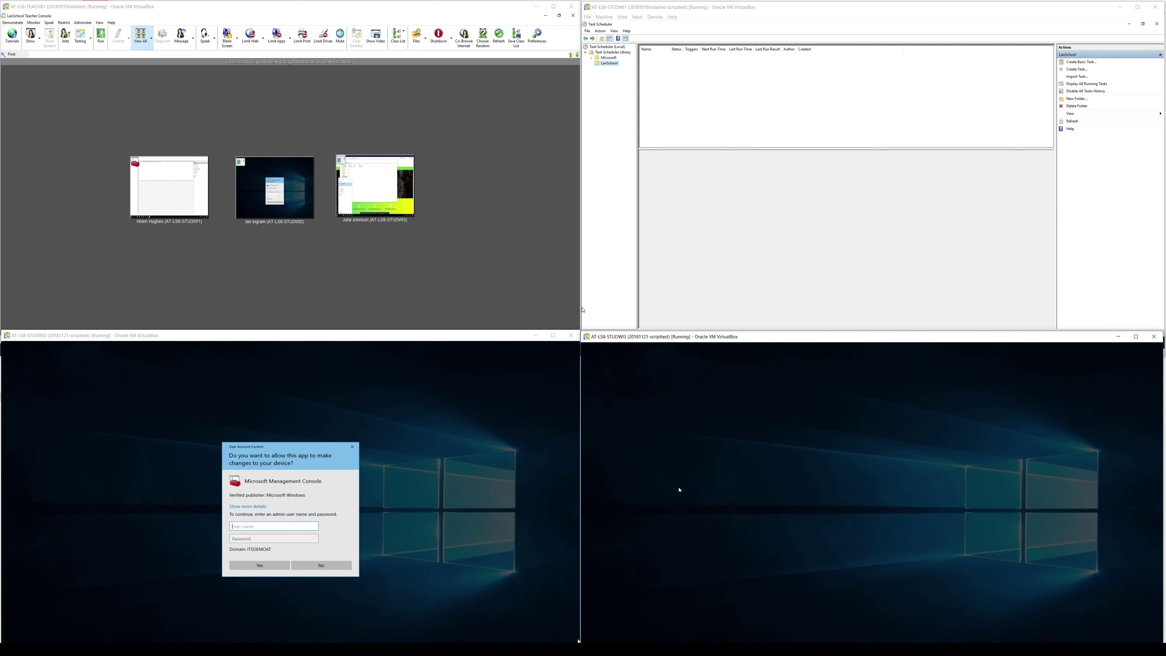
# Approve both UAC prompts as Administrator with the password, then maximize STUDWI2's scheduler window.
pyautogui.click(251, 526)
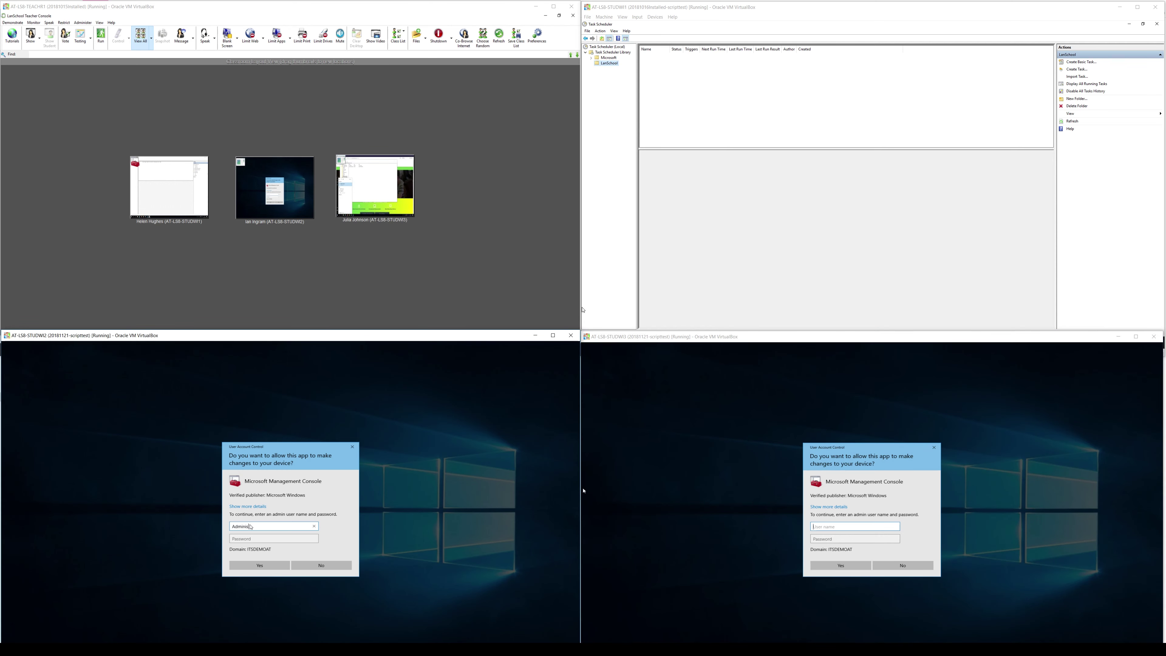
pyautogui.write('Administrator')
pyautogui.press('Tab')
pyautogui.write('P')
pyautogui.press('Return')
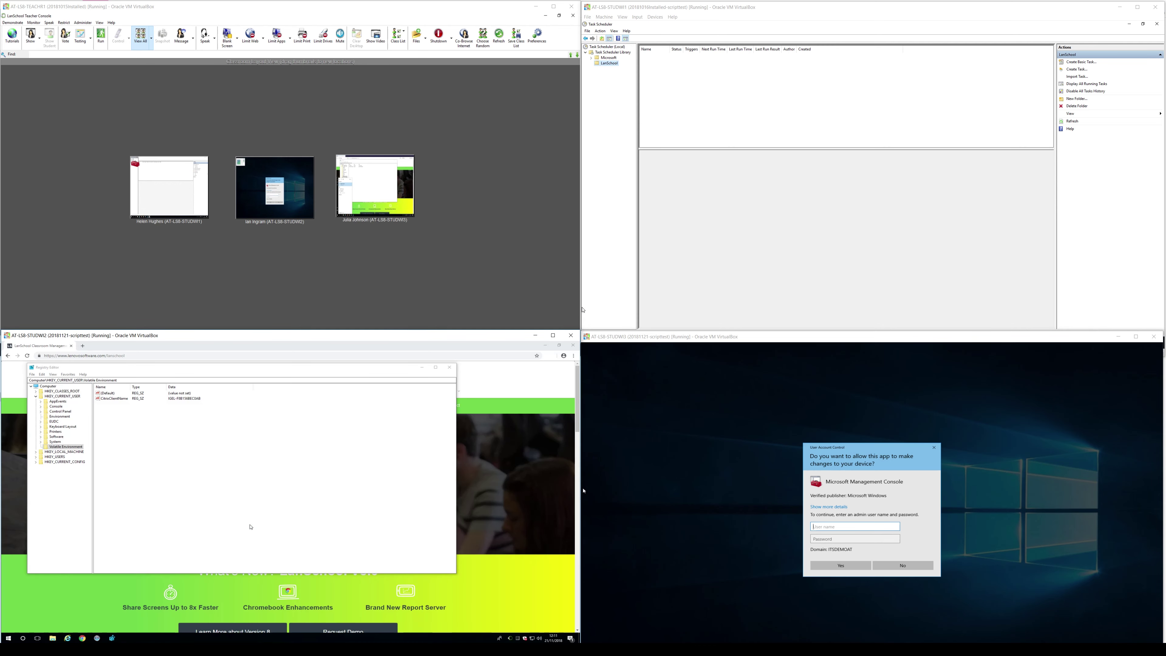
pyautogui.click(861, 530)
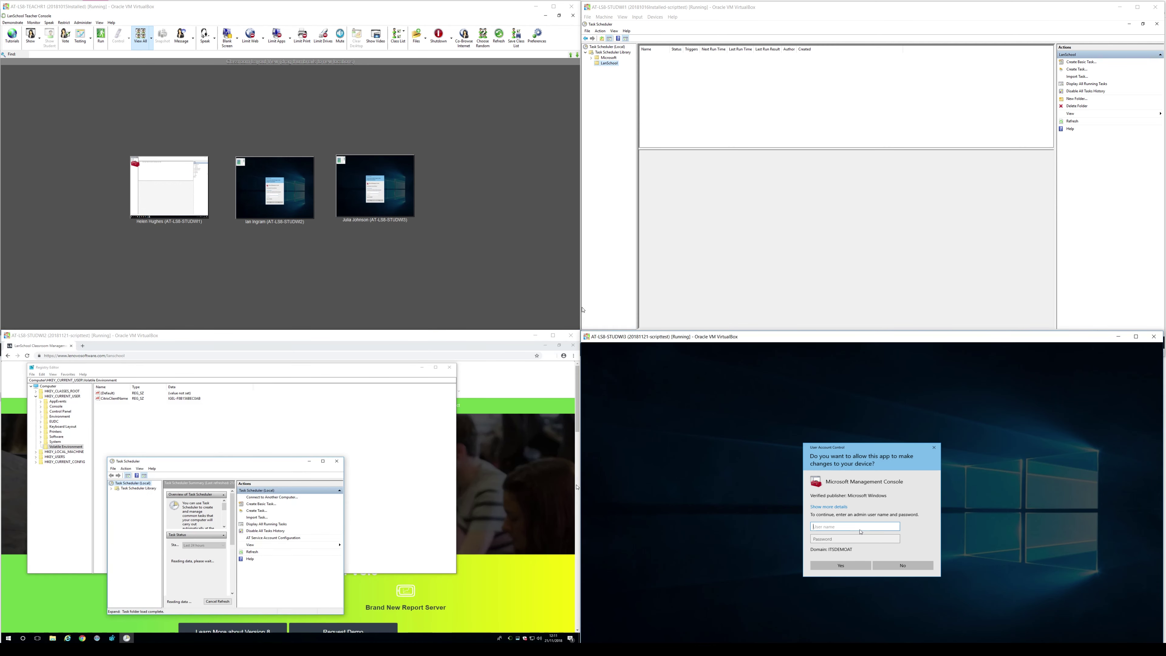
pyautogui.write('Administrator')
pyautogui.press('Tab')
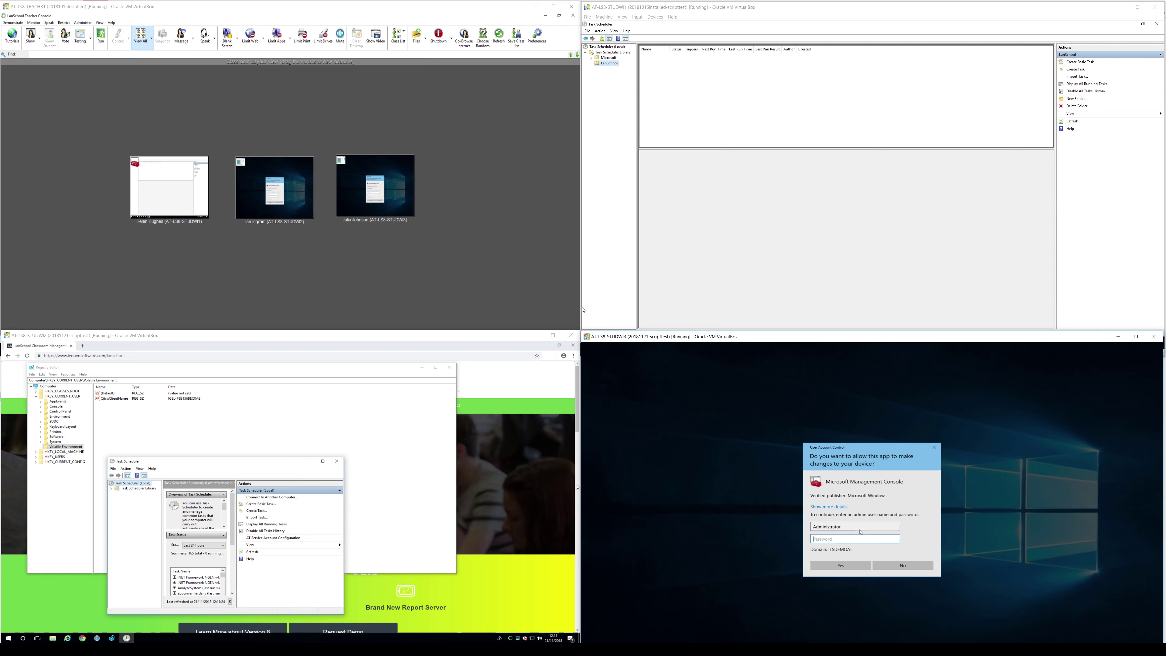
pyautogui.press('Return')
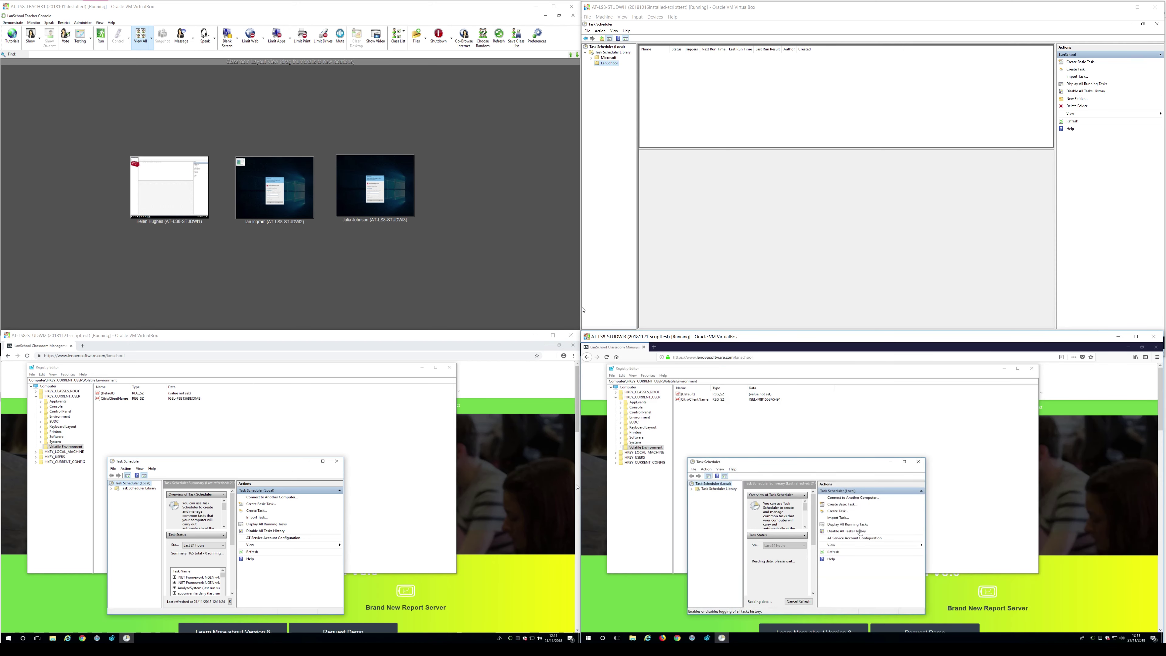
pyautogui.click(323, 461)
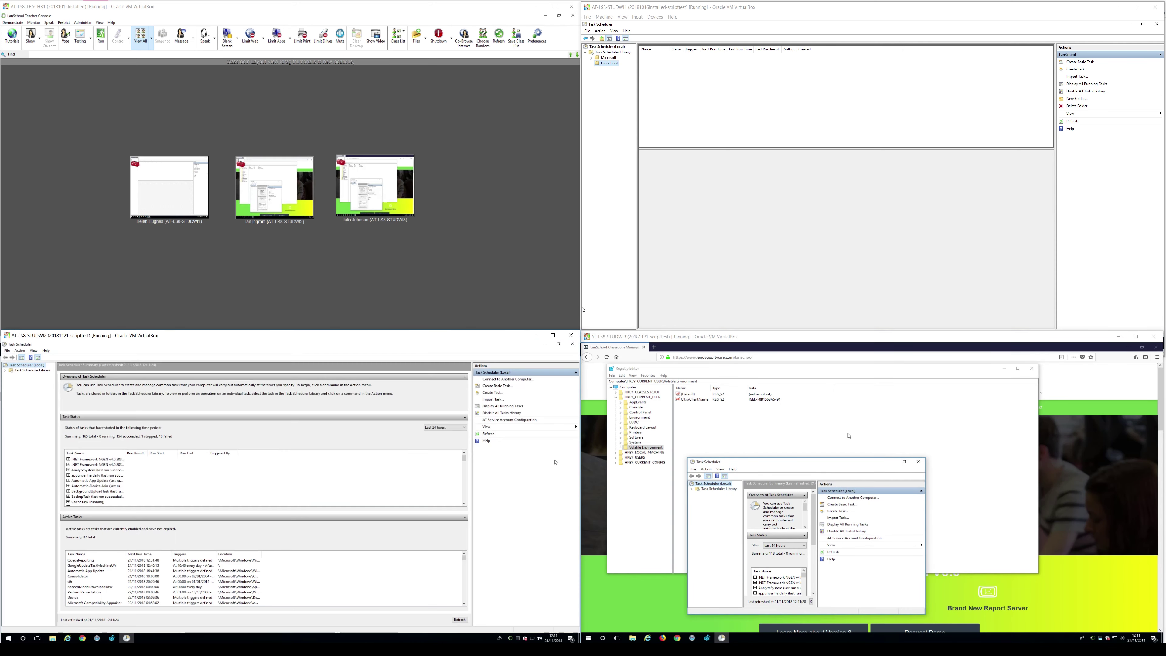
# Name the task 'VDI NameSwitchSetChannel' and configure it for Windows 10.
pyautogui.click(904, 461)
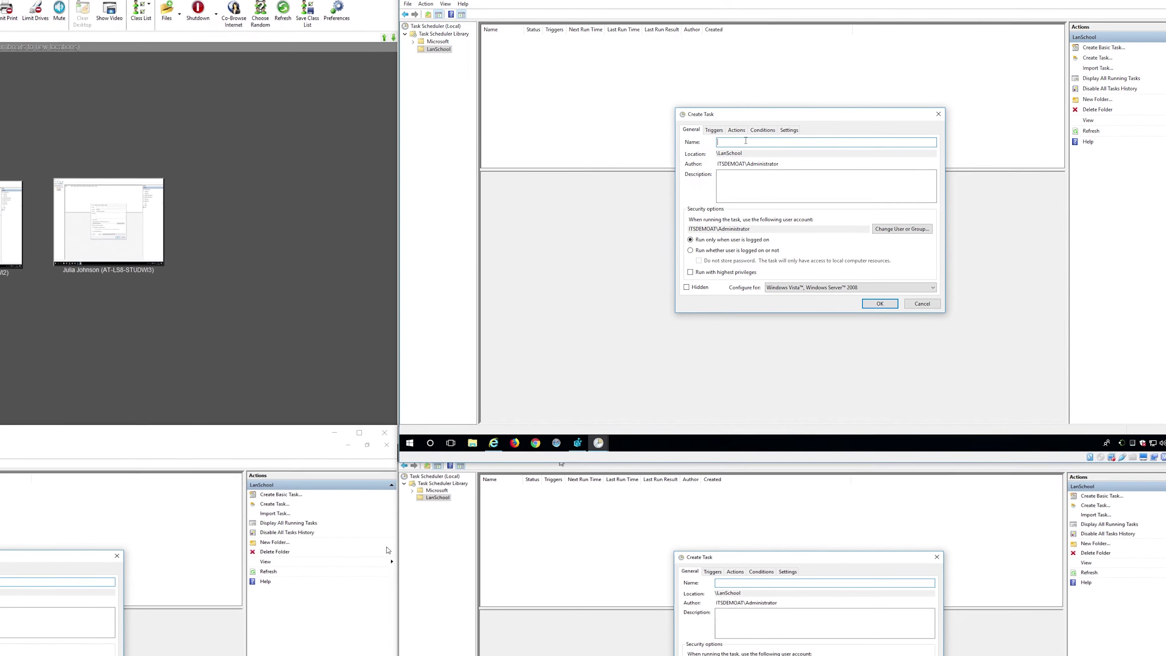
pyautogui.write('VDI Name')
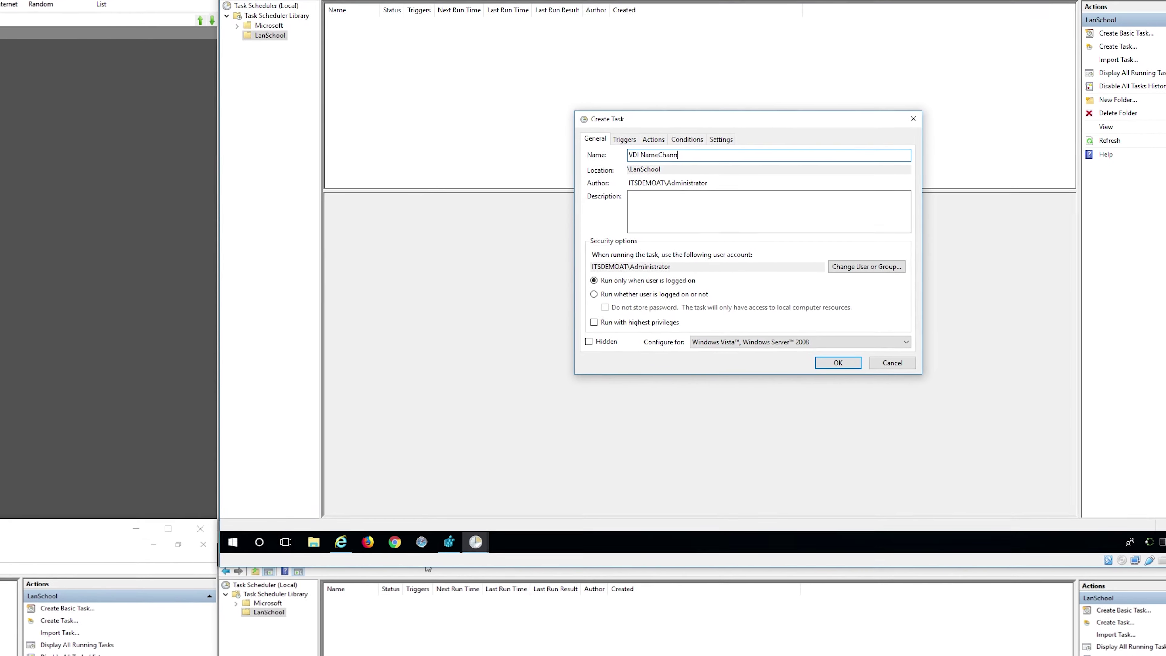
pyautogui.write('C')
pyautogui.press('BackSpace')
pyautogui.write('SwitchS')
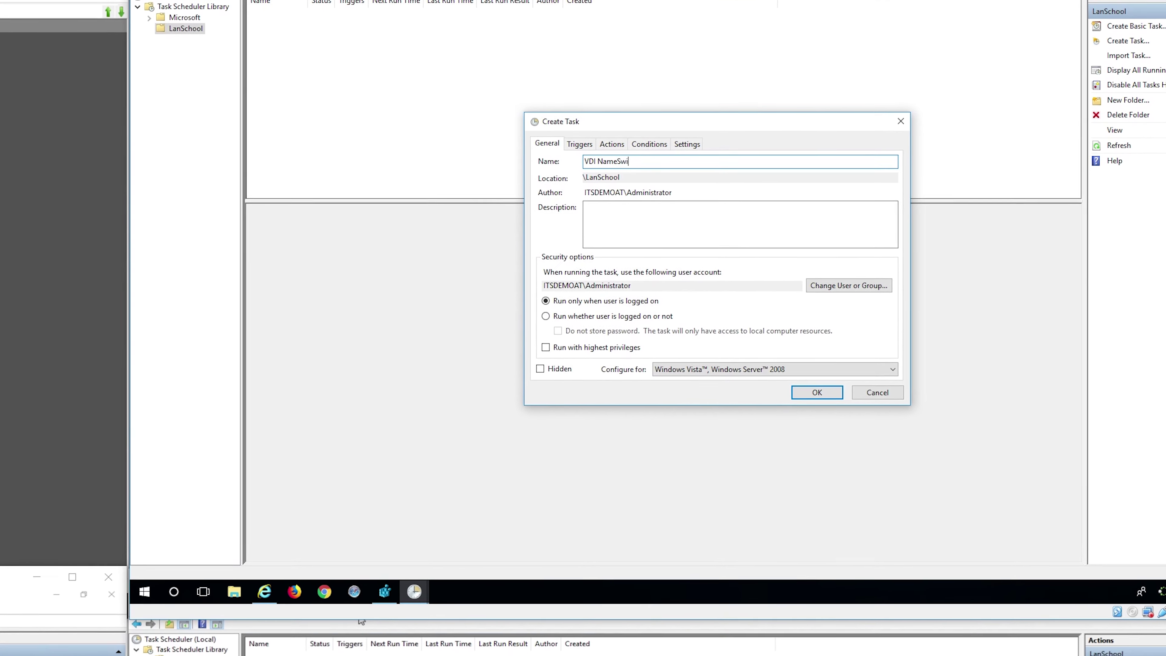
pyautogui.write('etChannel')
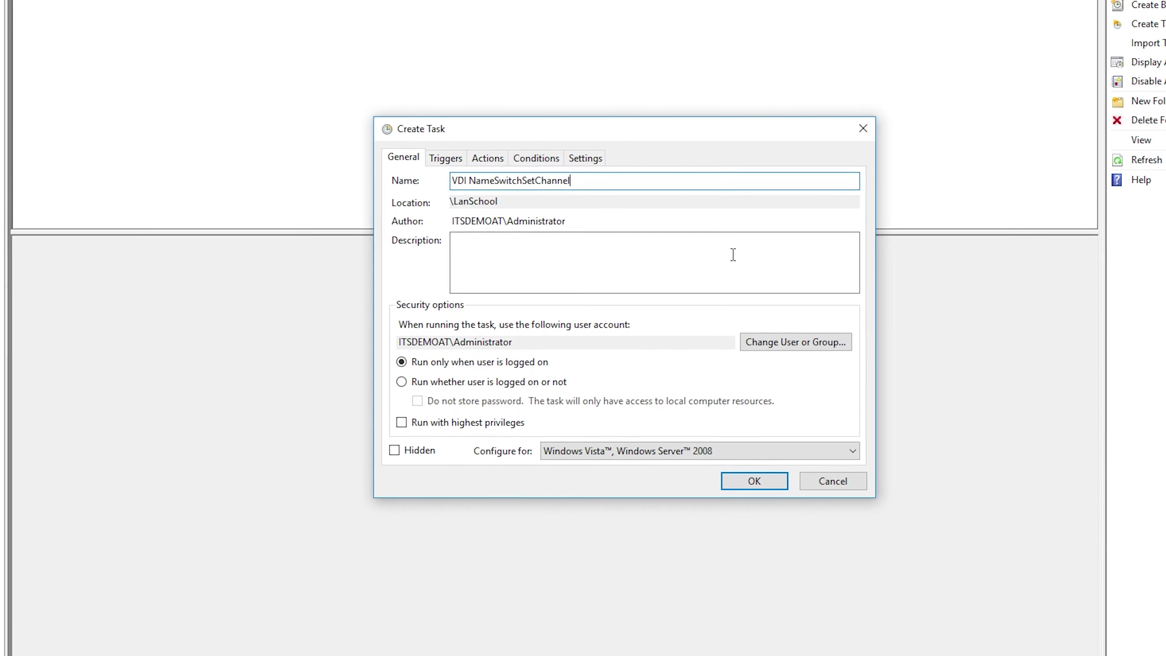
pyautogui.click(401, 382)
pyautogui.click(401, 423)
pyautogui.click(393, 450)
pyautogui.click(698, 451)
pyautogui.click(560, 466)
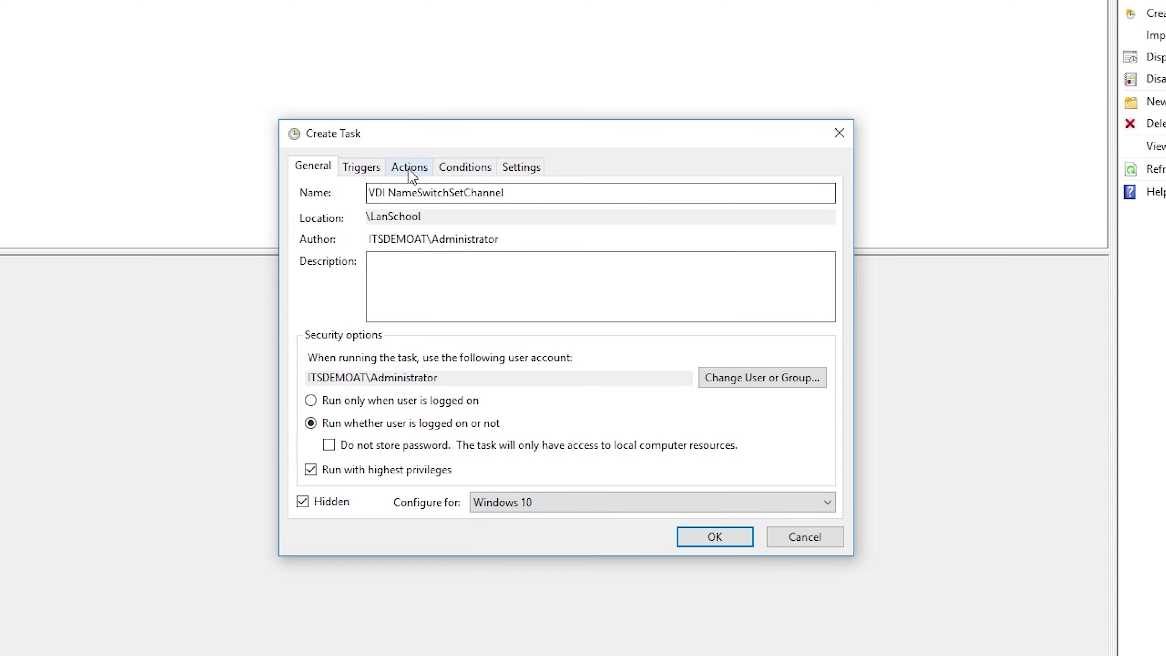
# Add an At log on trigger to the task.
pyautogui.click(364, 171)
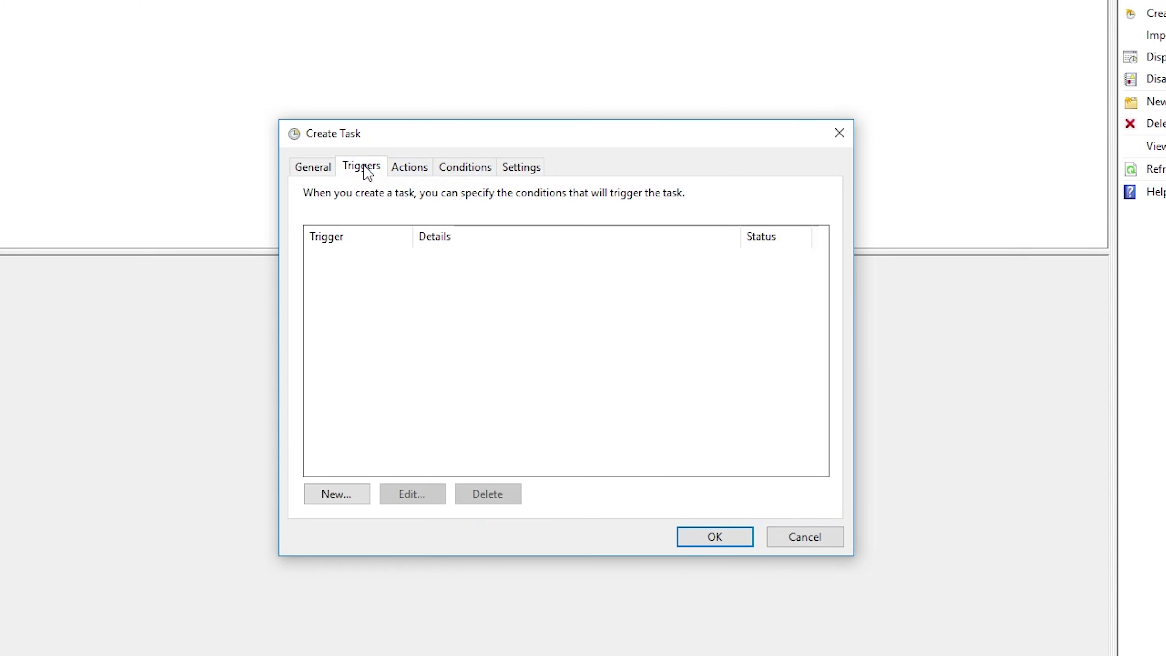
pyautogui.click(366, 498)
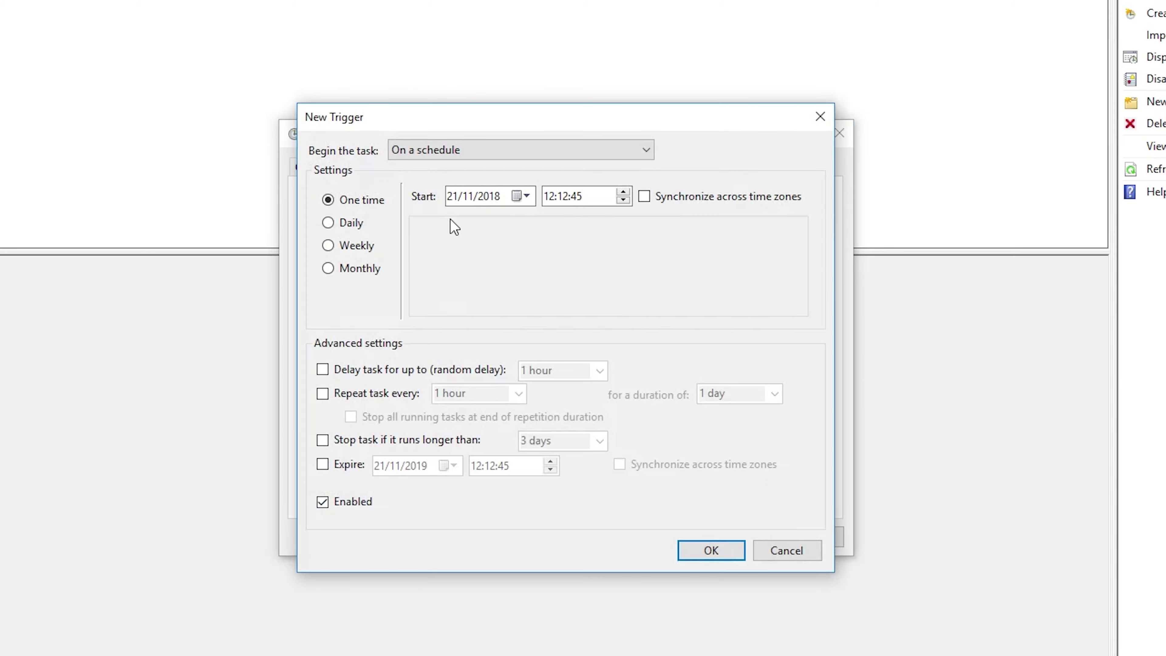
pyautogui.click(463, 151)
pyautogui.click(455, 182)
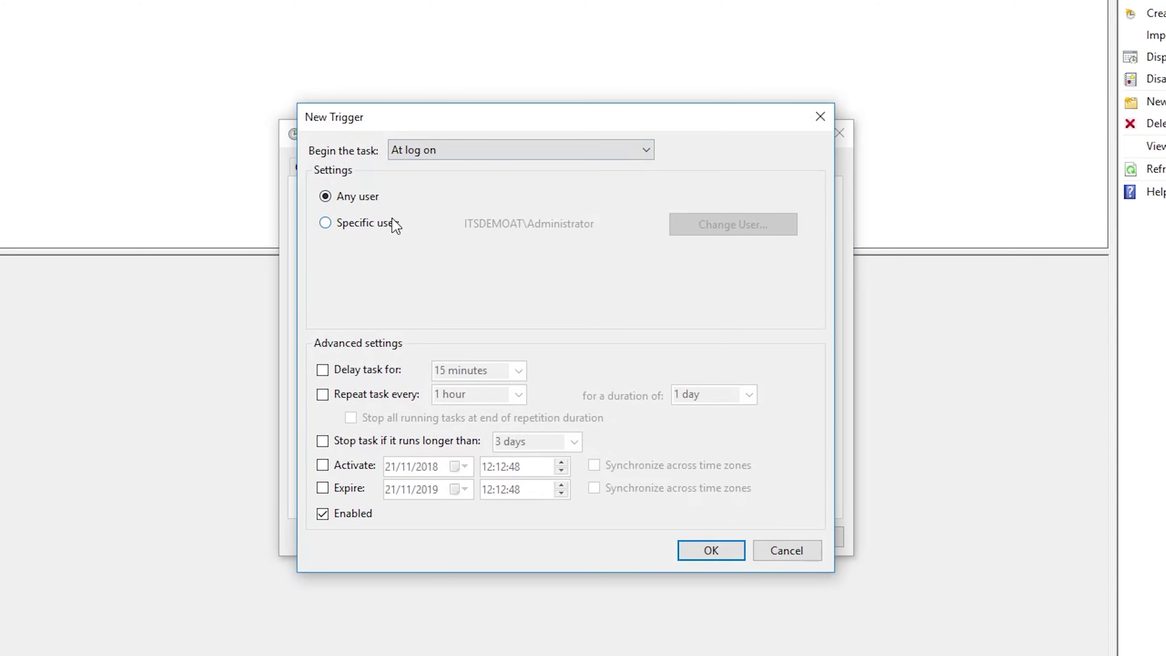
pyautogui.click(701, 554)
# Add an action that starts C:\LS\setchannel 64 bit only.cmd.
pyautogui.click(413, 167)
pyautogui.click(336, 494)
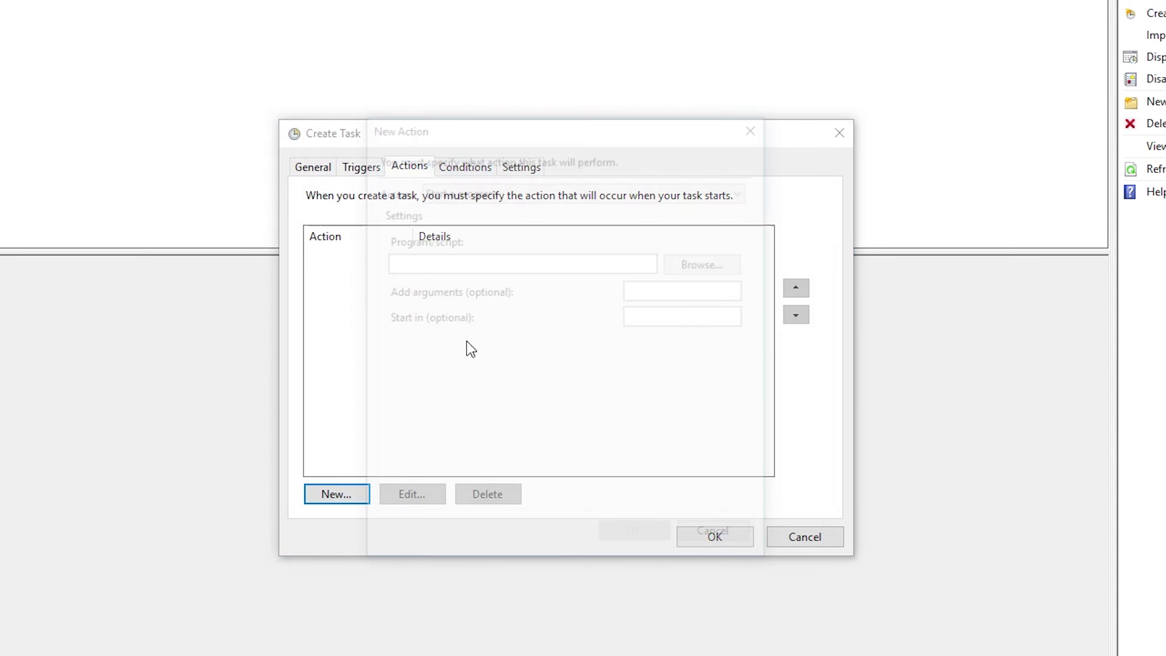
pyautogui.click(714, 267)
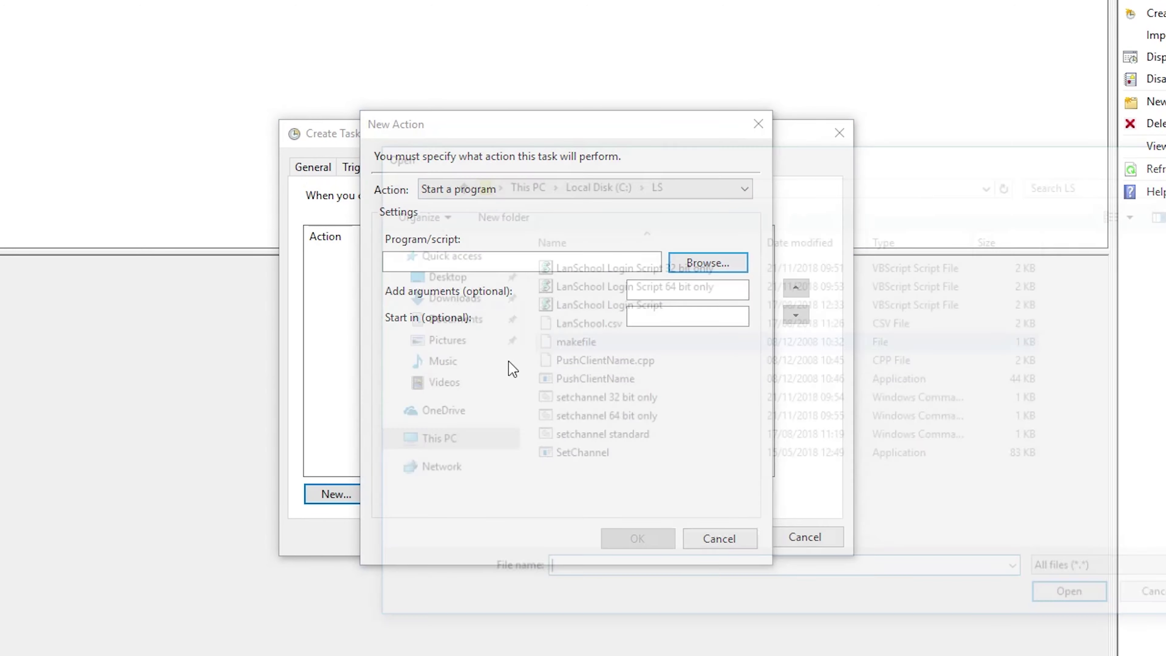
pyautogui.click(638, 417)
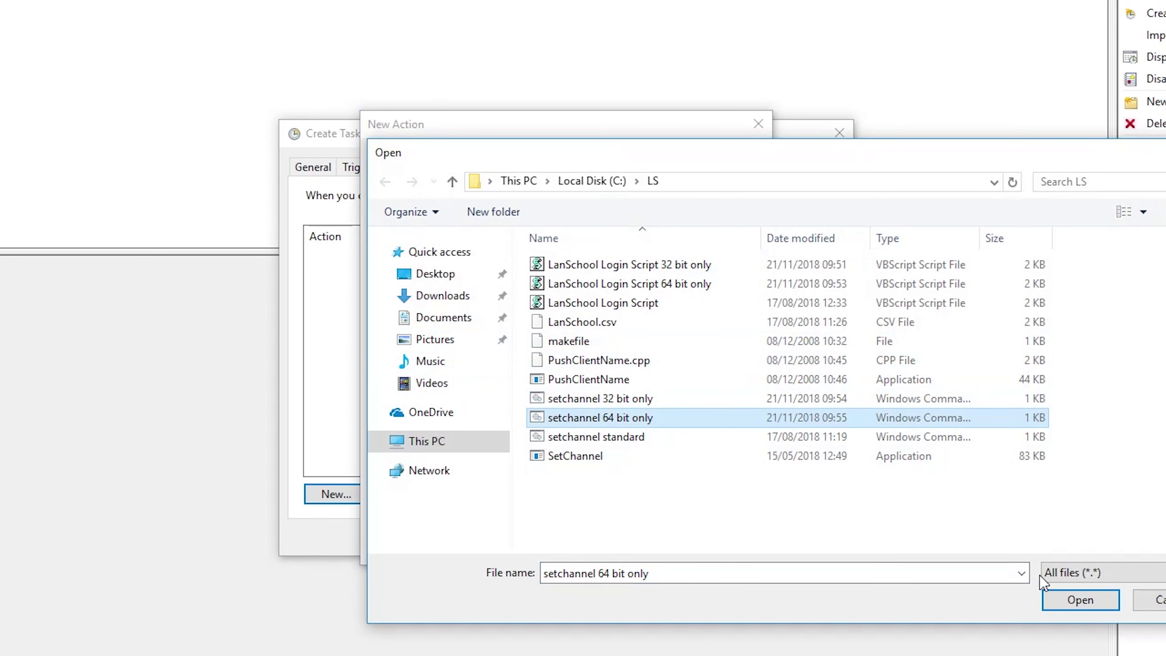
pyautogui.click(1075, 599)
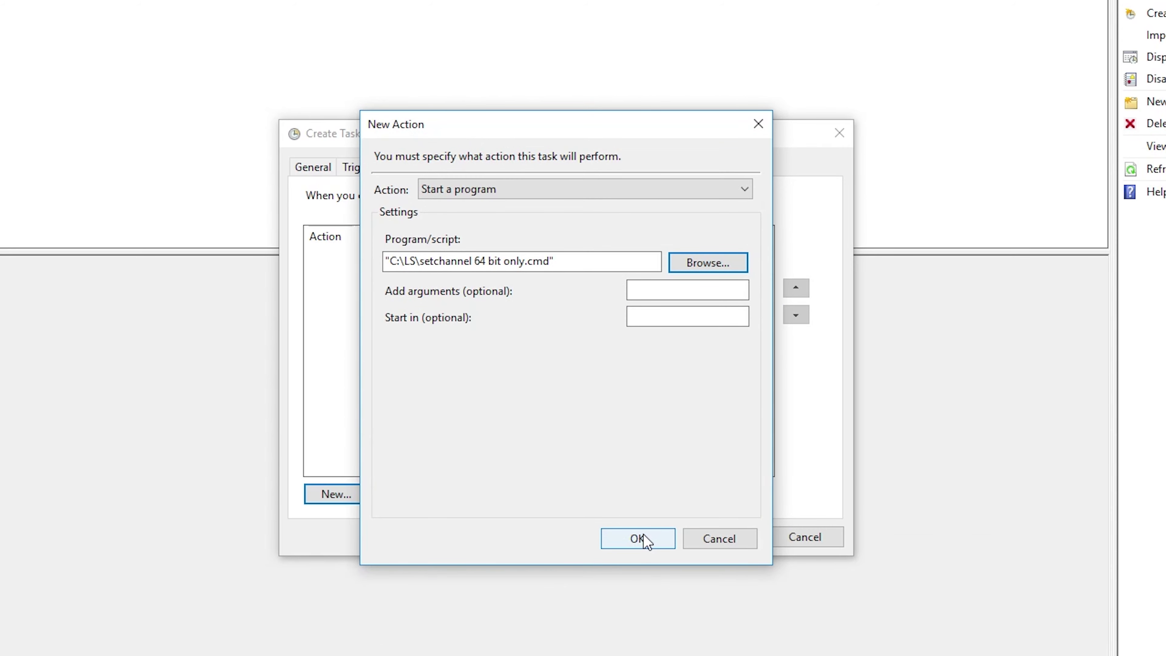
pyautogui.click(638, 539)
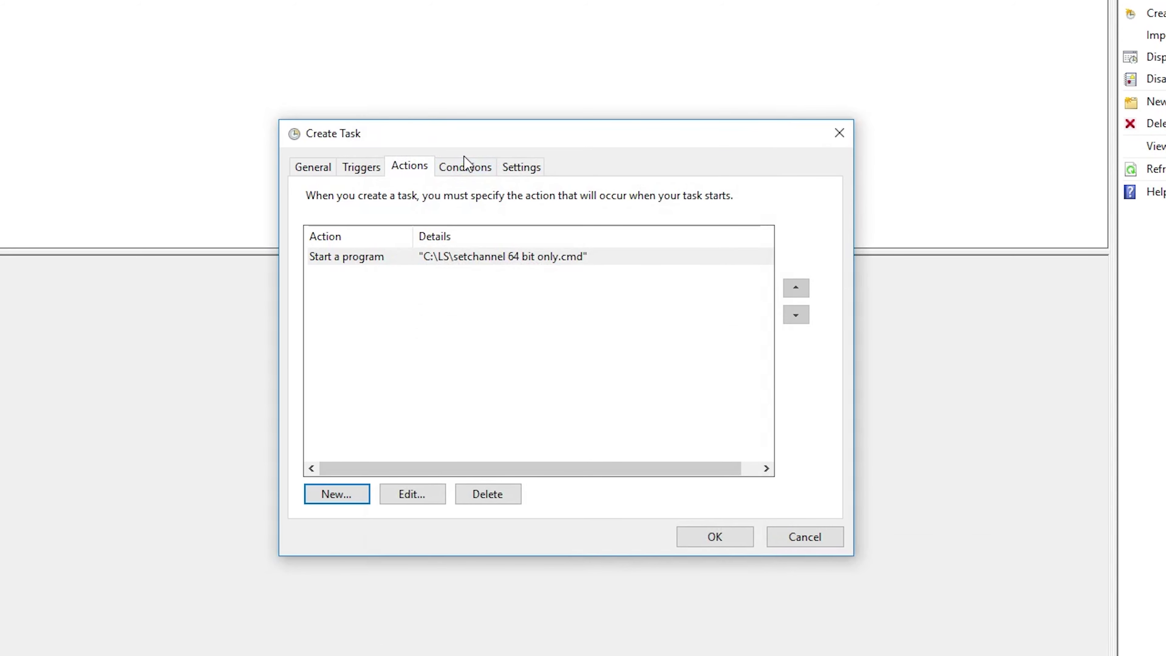
# Drop the AC power condition, enable missed-start runs and 1-minute restart on failure, disable forced stop.
pyautogui.click(465, 166)
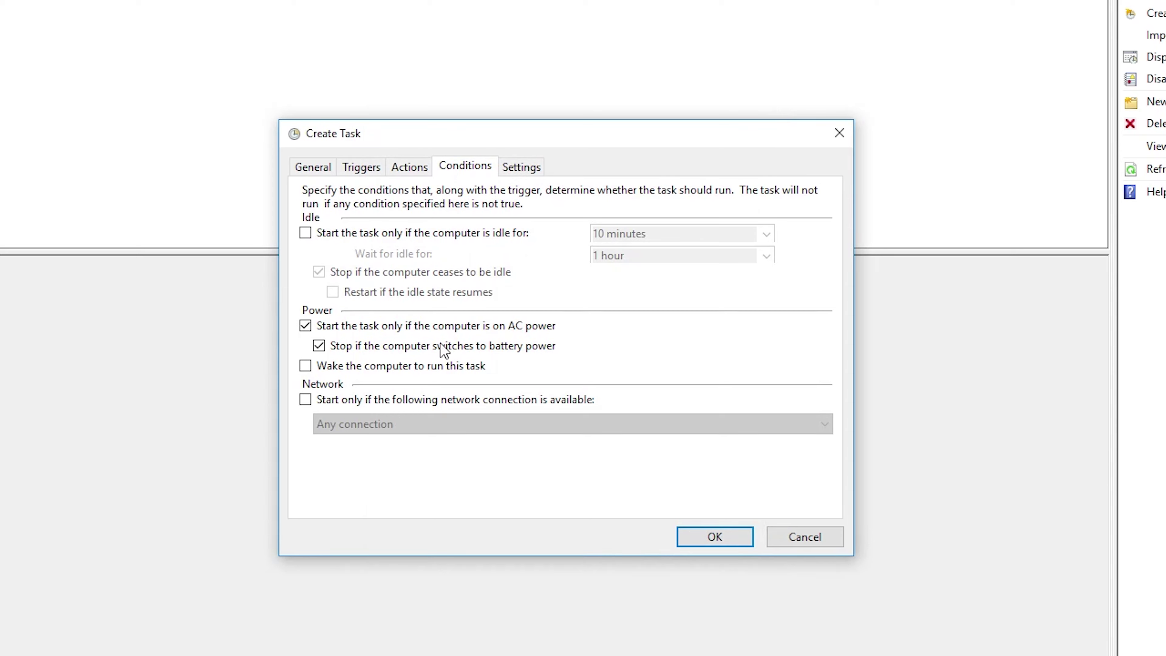
pyautogui.click(469, 329)
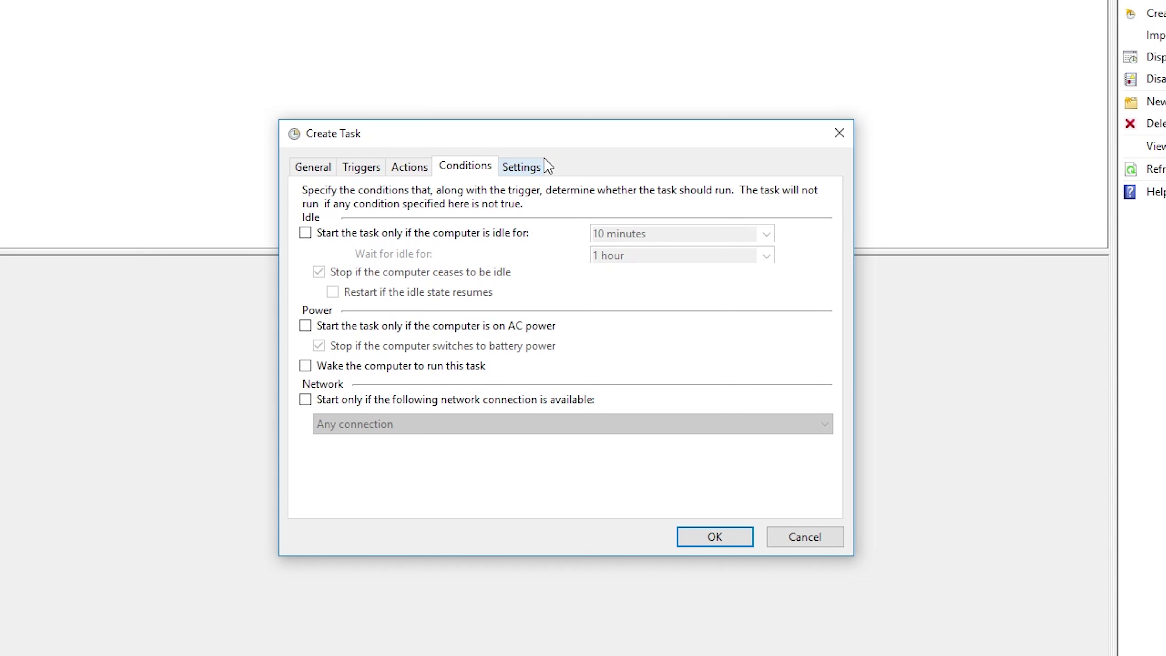
pyautogui.click(546, 166)
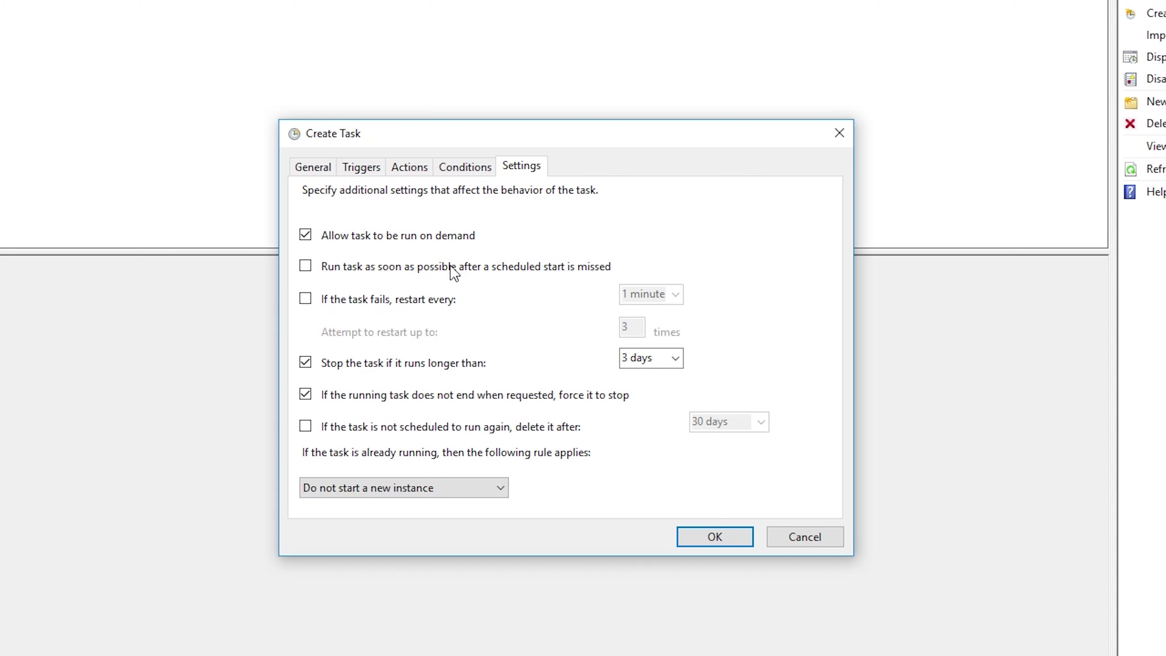
pyautogui.click(305, 298)
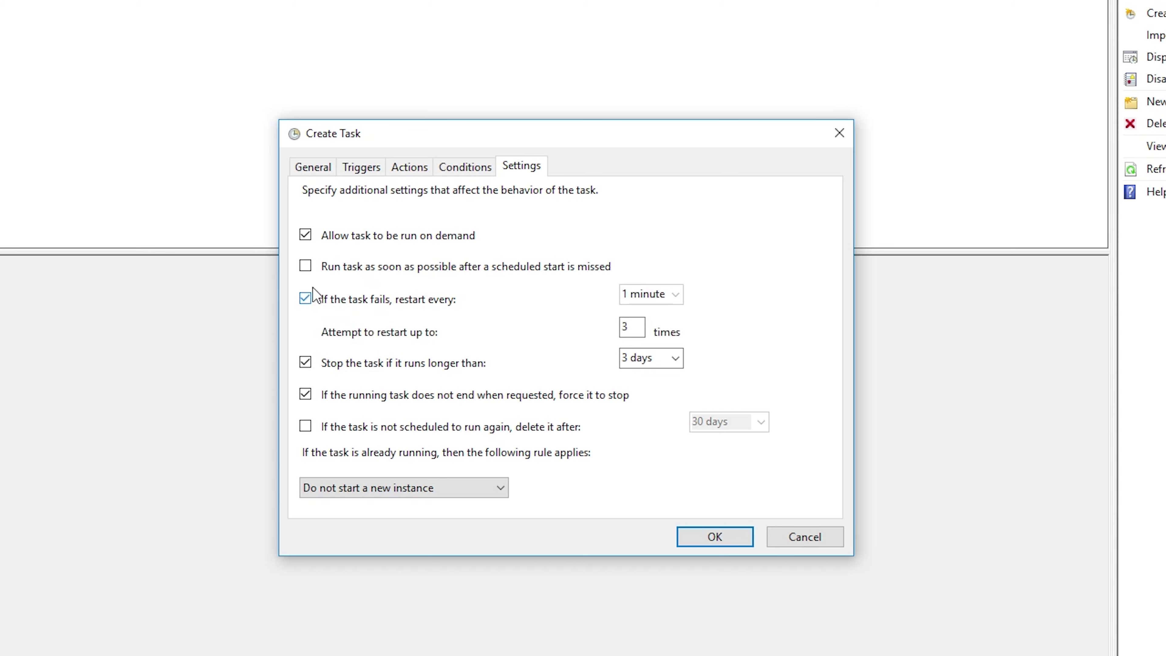
pyautogui.click(305, 266)
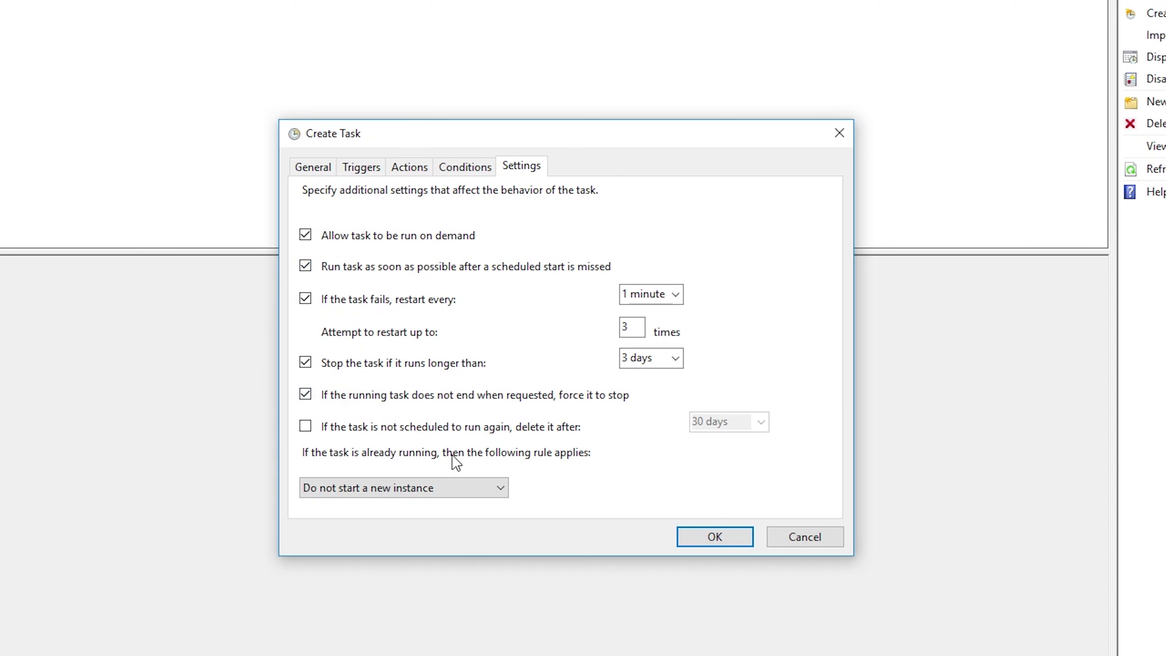
pyautogui.click(306, 395)
# Save the task with OK and supply the account's password in the credentials prompt.
pyautogui.click(714, 538)
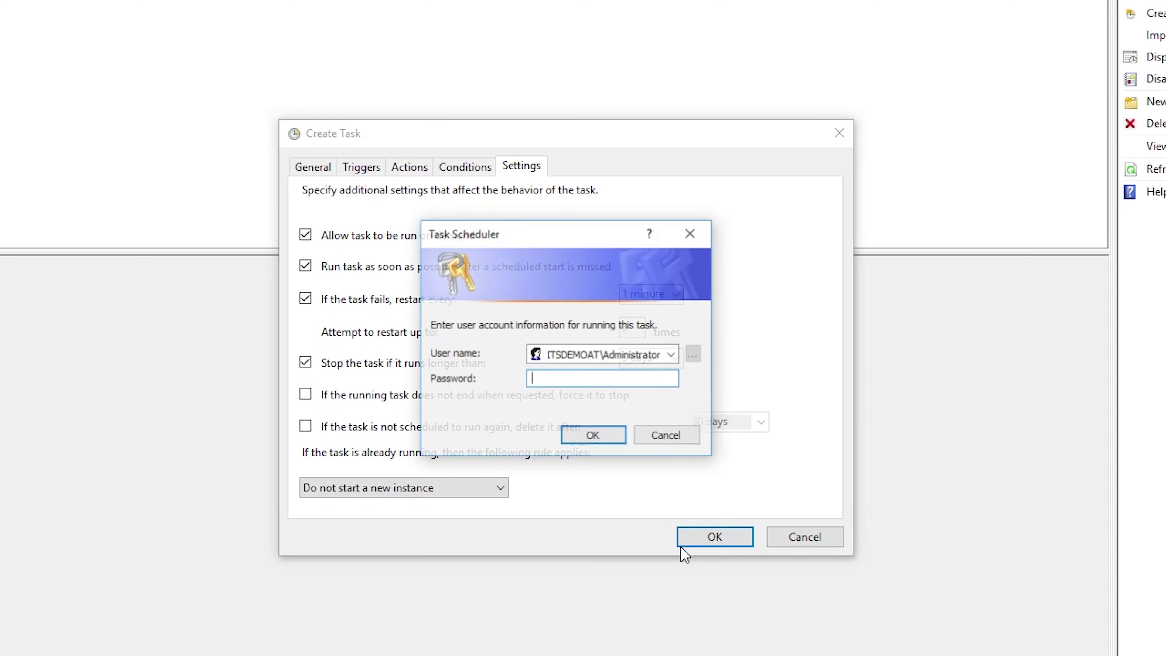
pyautogui.write('password1')
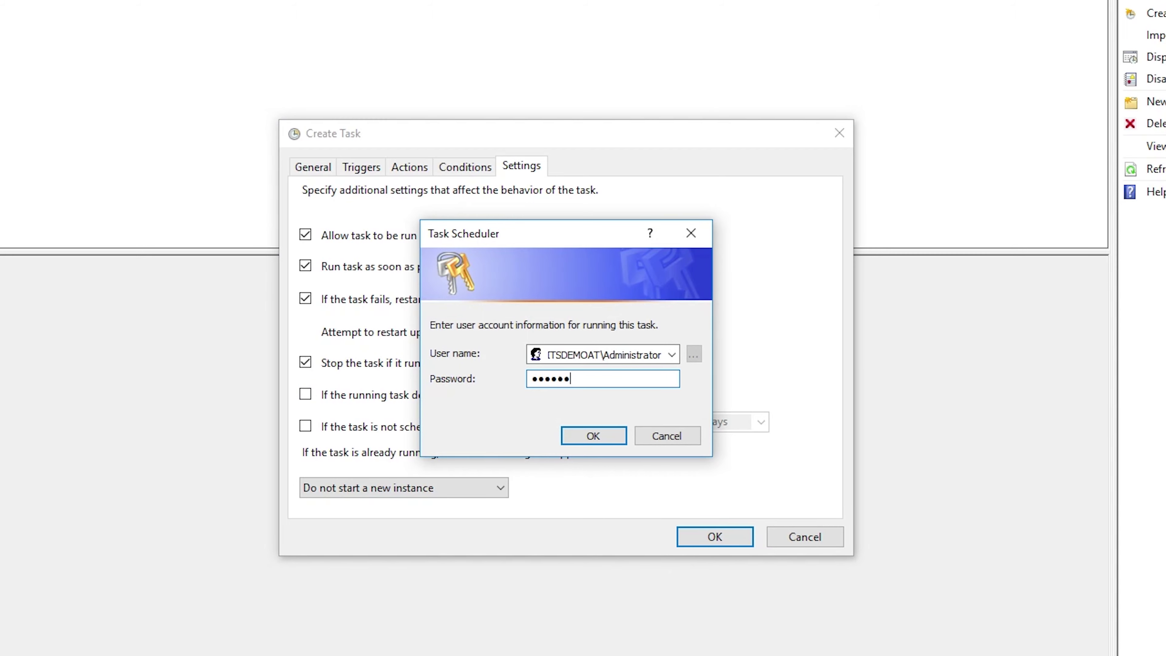
pyautogui.press('Return')
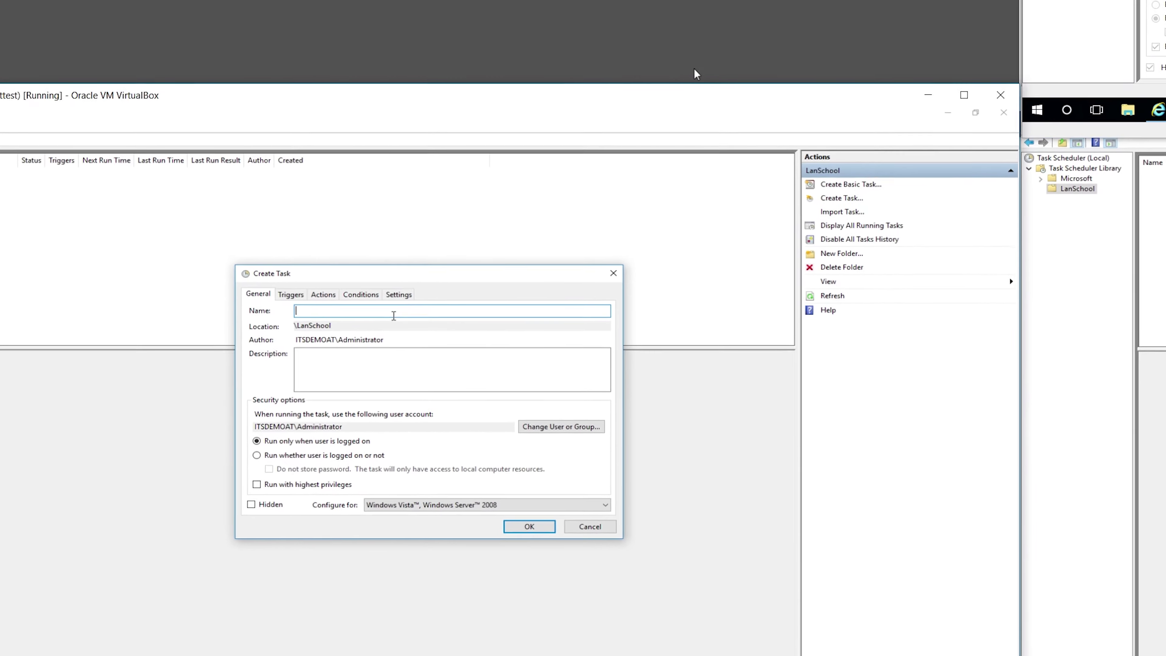
# Name the task 'VDI NameSwitchSwtChannel', run whether logged on or not, hidden, for Windows 10.
pyautogui.write('VDI N')
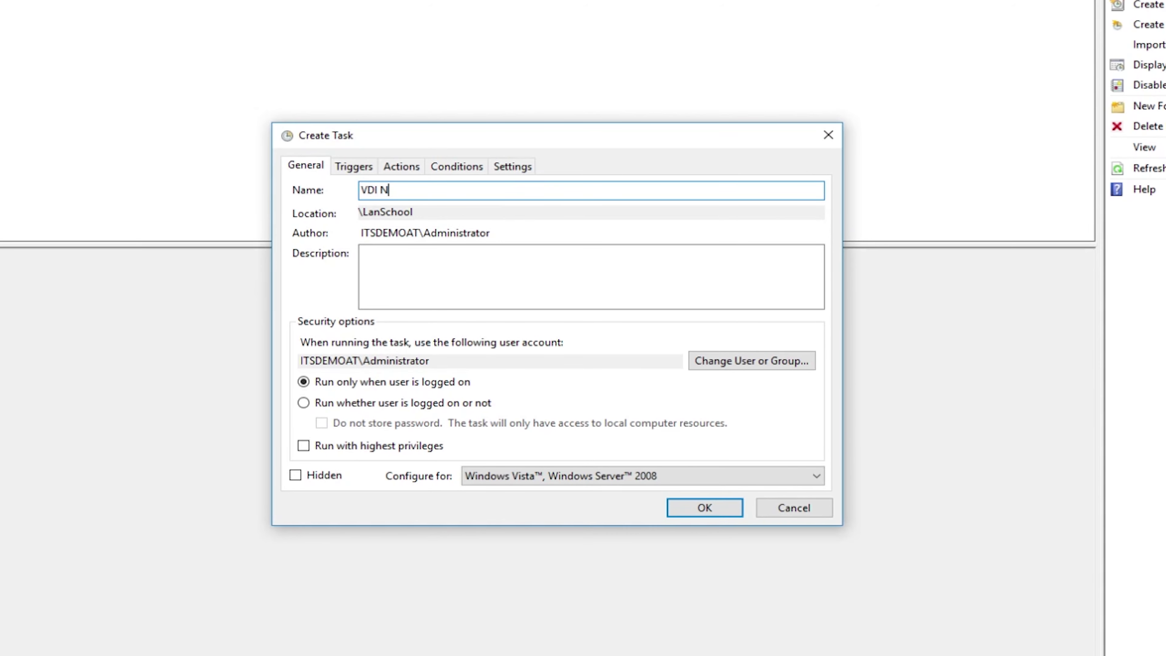
pyautogui.write('ameSwitchSw')
pyautogui.write('tChannel')
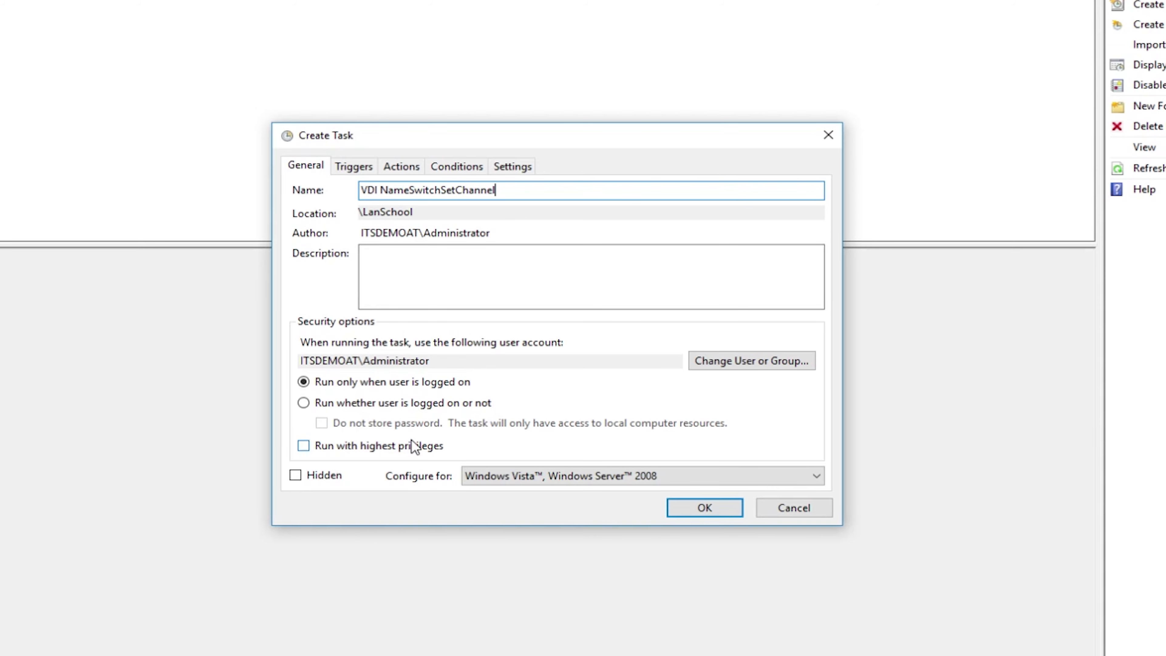
pyautogui.click(389, 407)
pyautogui.click(322, 476)
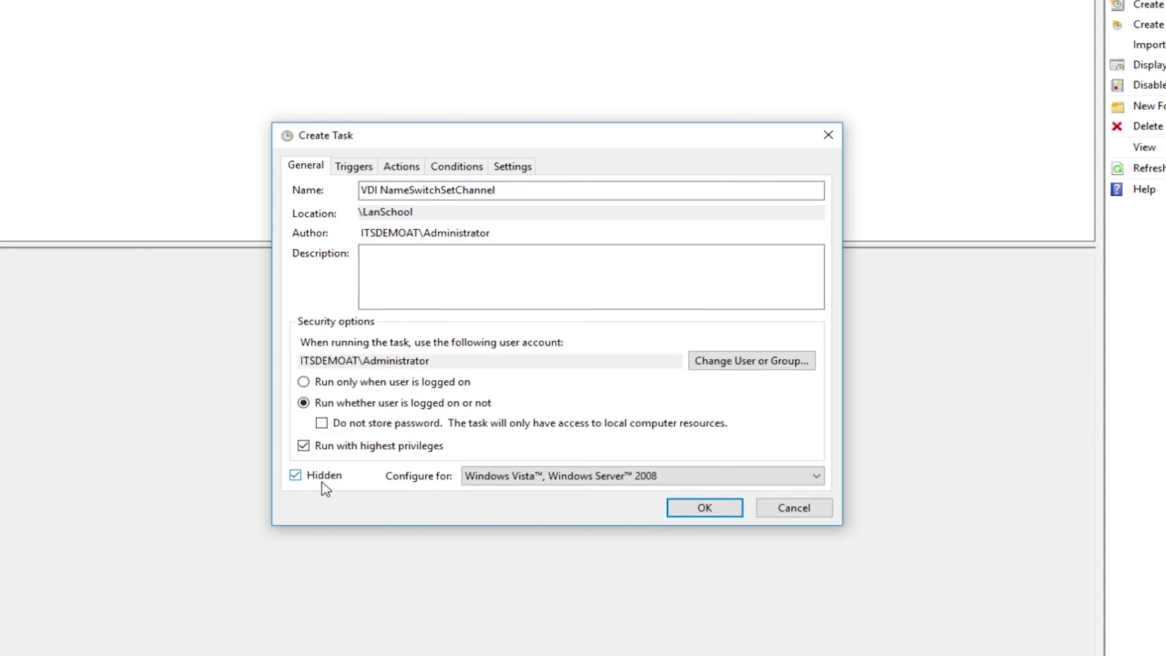
pyautogui.click(577, 471)
pyautogui.click(571, 485)
pyautogui.click(534, 478)
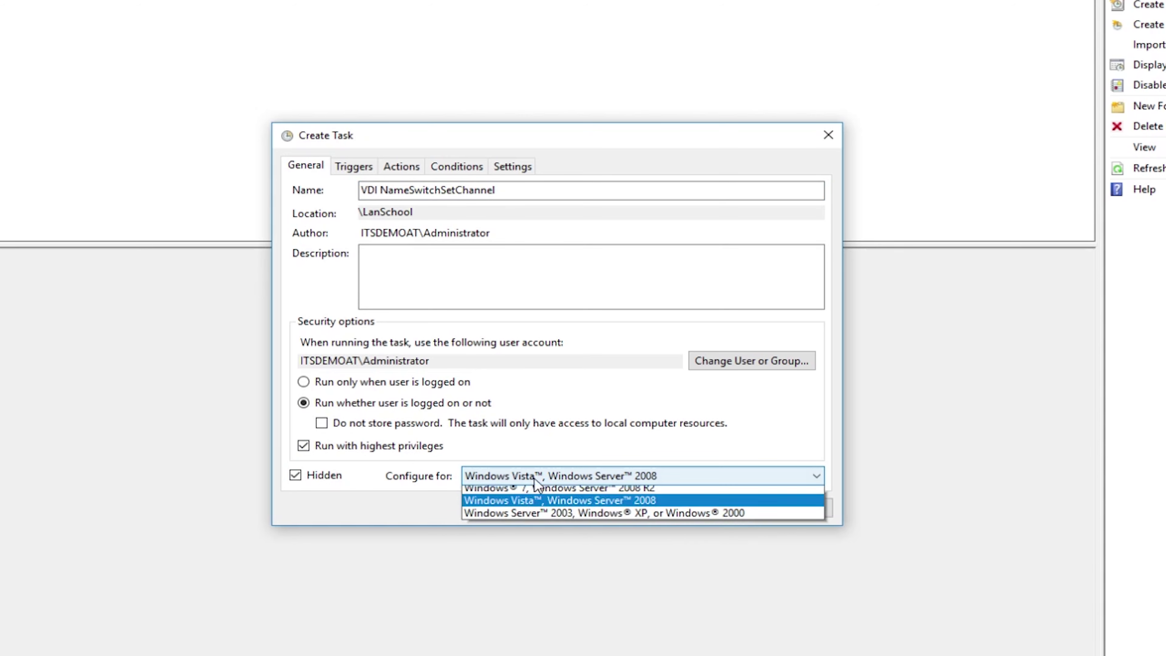
pyautogui.click(508, 489)
# Add an At log on trigger to this task.
pyautogui.click(367, 167)
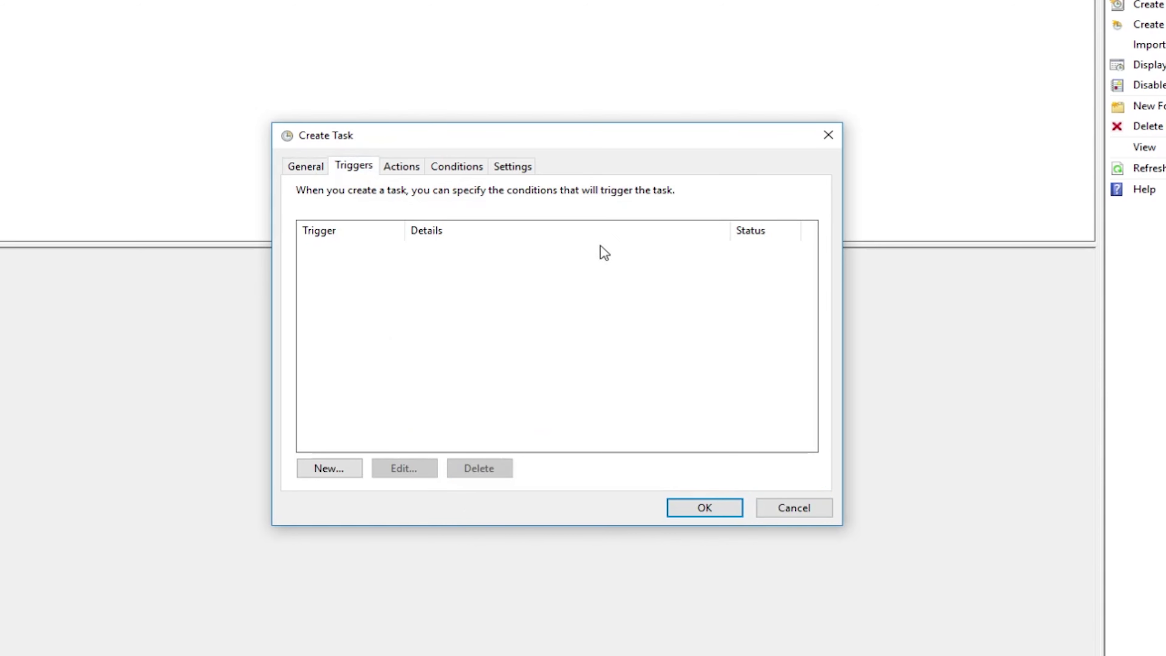
pyautogui.click(349, 467)
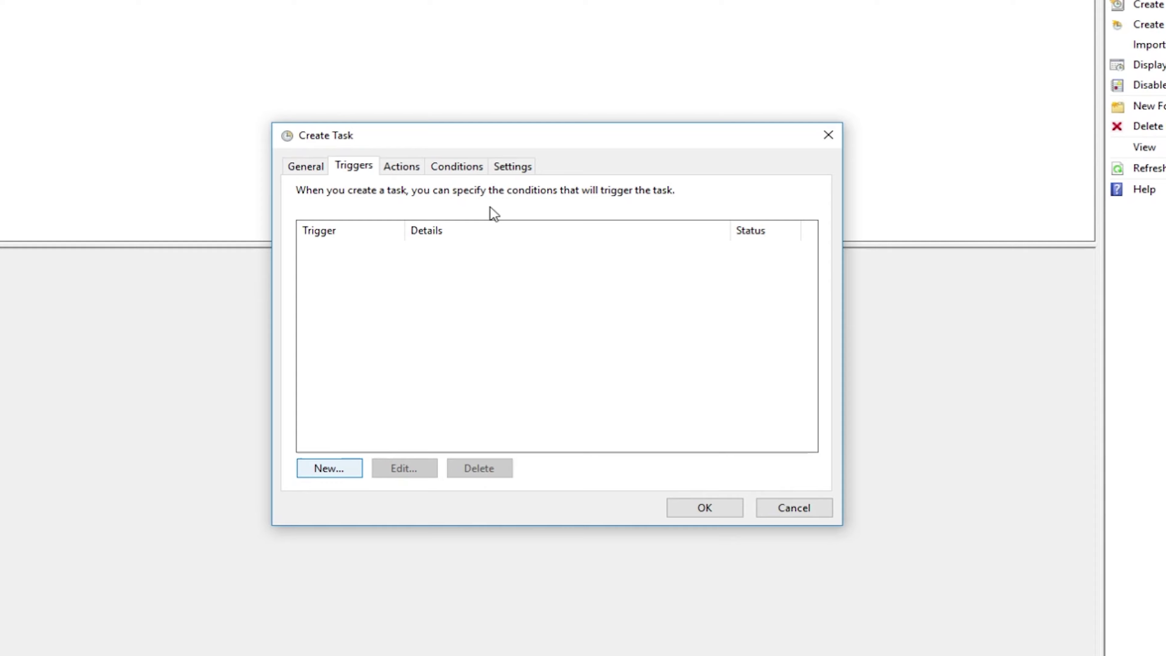
pyautogui.click(516, 156)
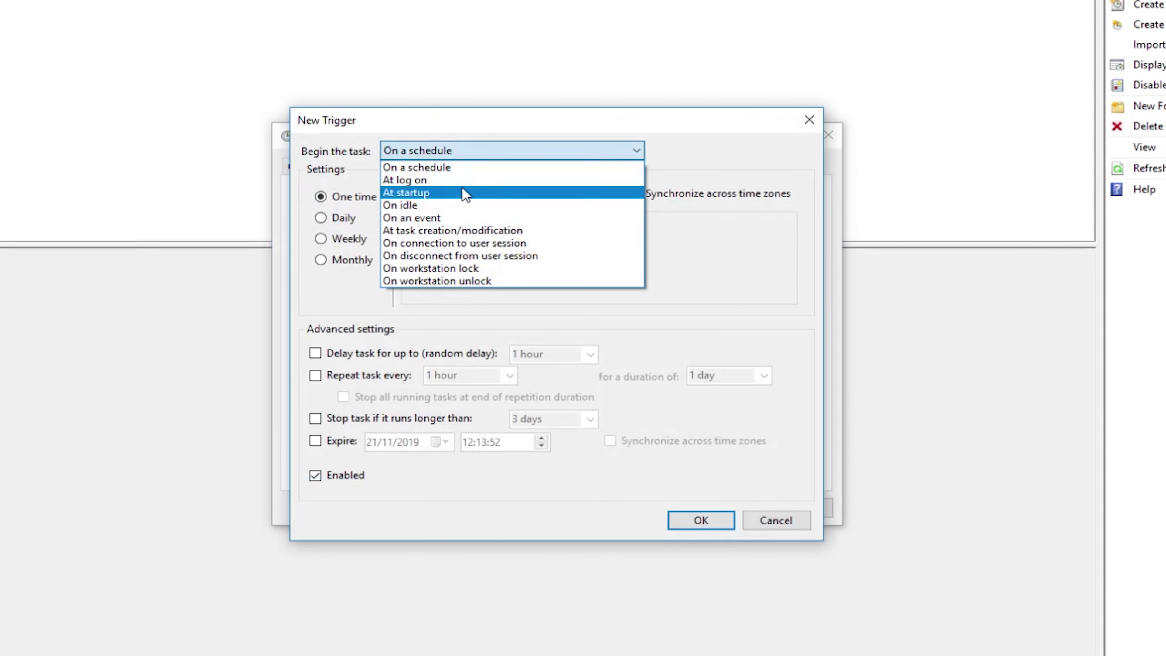
pyautogui.click(437, 180)
pyautogui.click(703, 520)
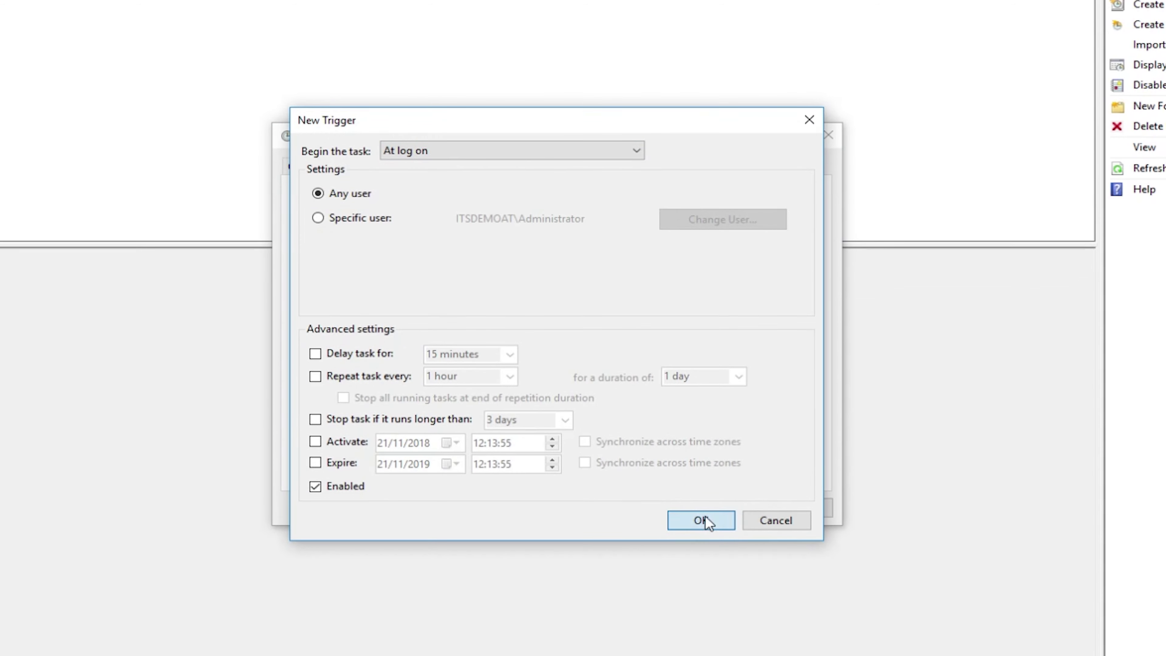
# Set a new action's program to C:\LS\setchannel 64 bit only.cmd via Browse.
pyautogui.click(415, 171)
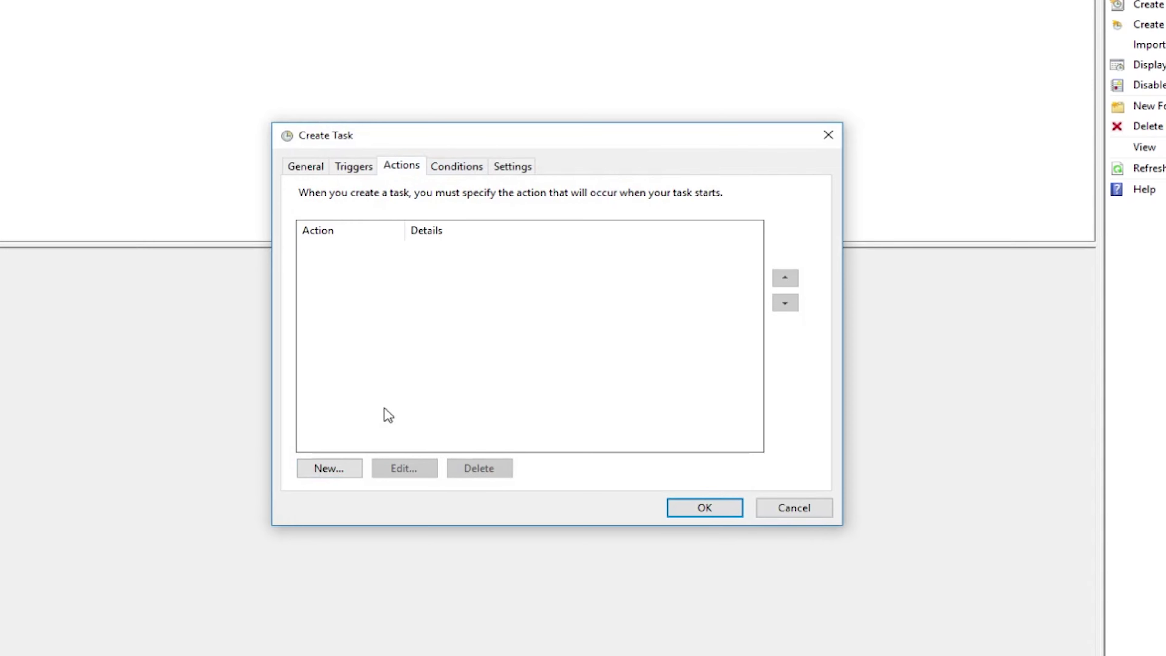
pyautogui.click(350, 469)
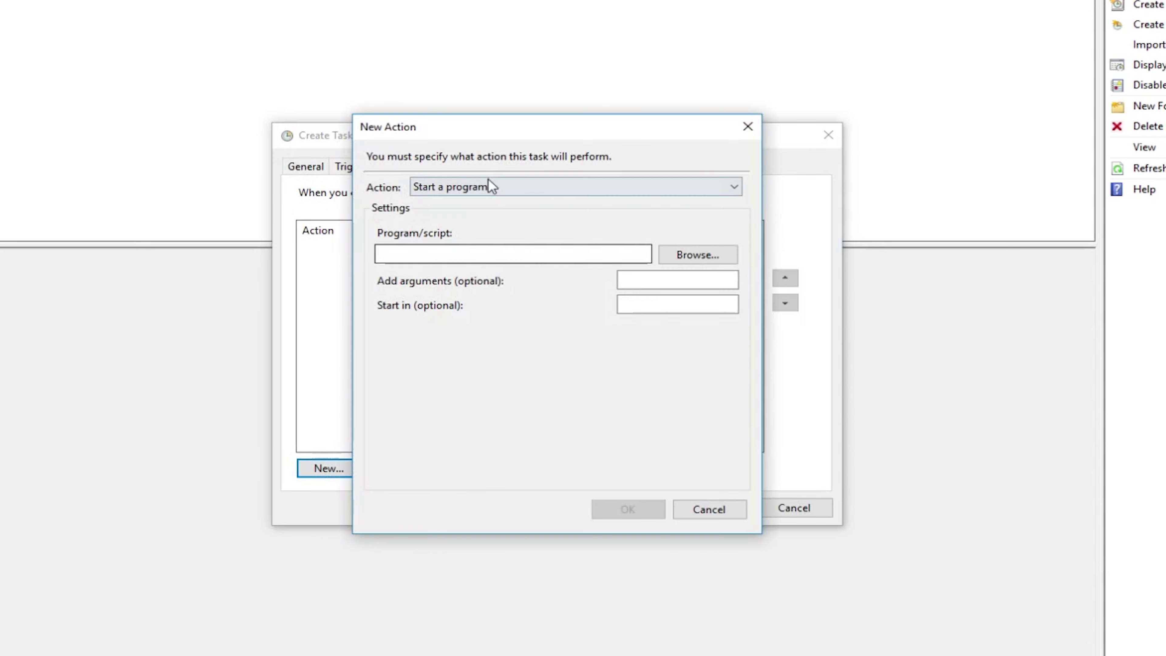
pyautogui.click(716, 261)
pyautogui.click(409, 420)
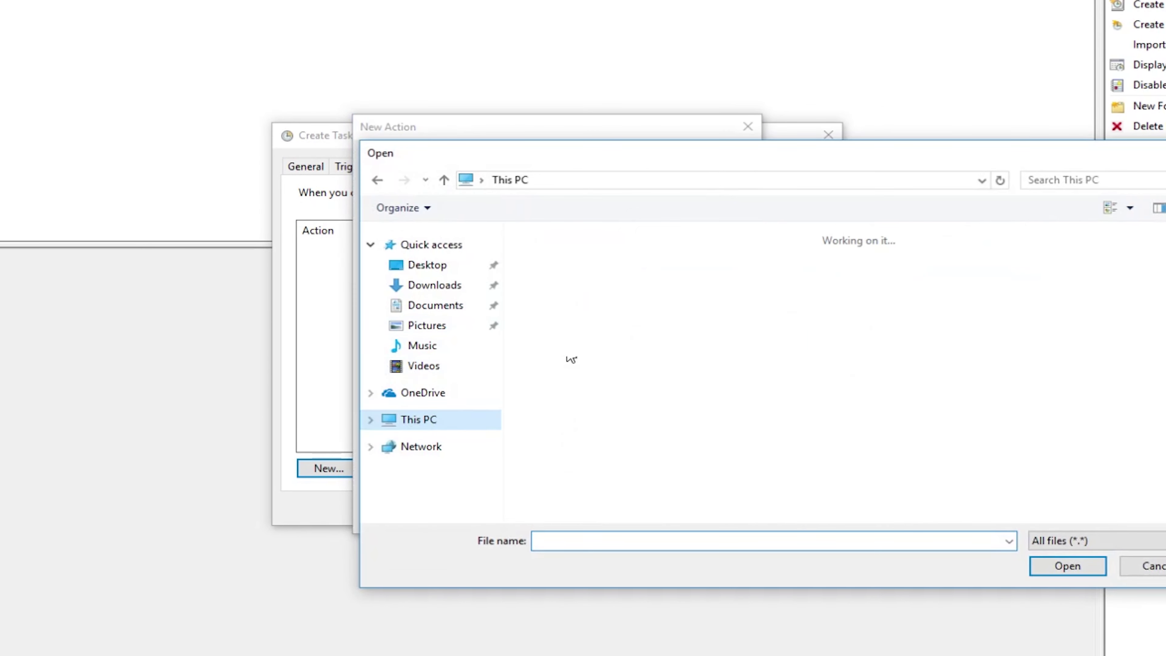
pyautogui.doubleClick(625, 506)
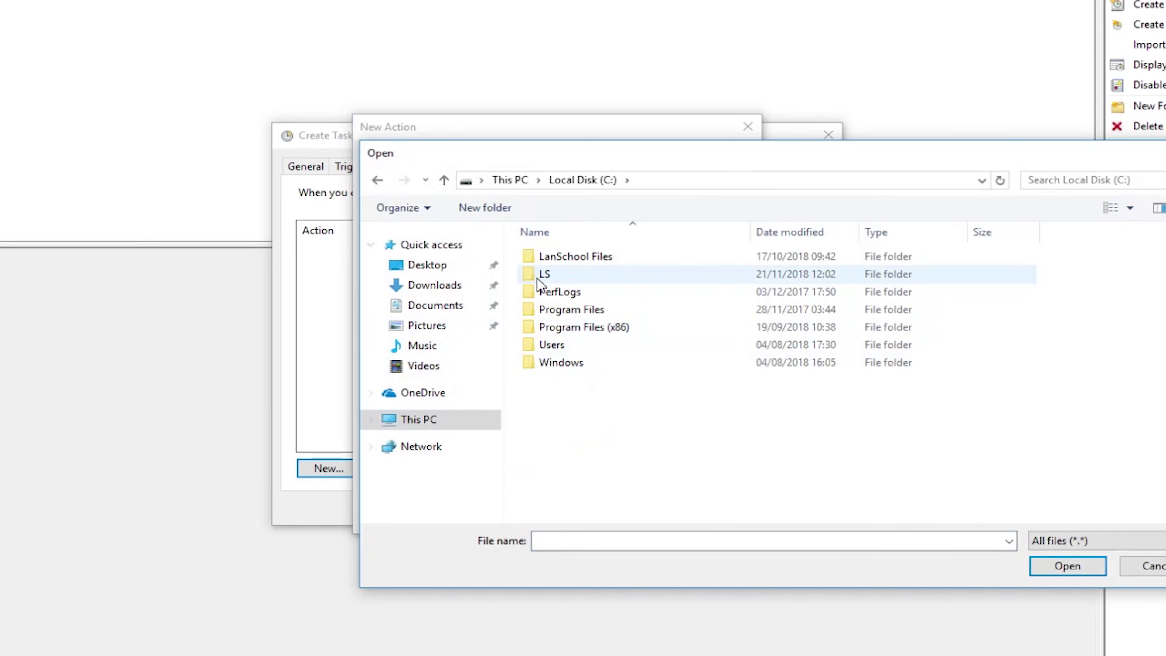
pyautogui.doubleClick(545, 275)
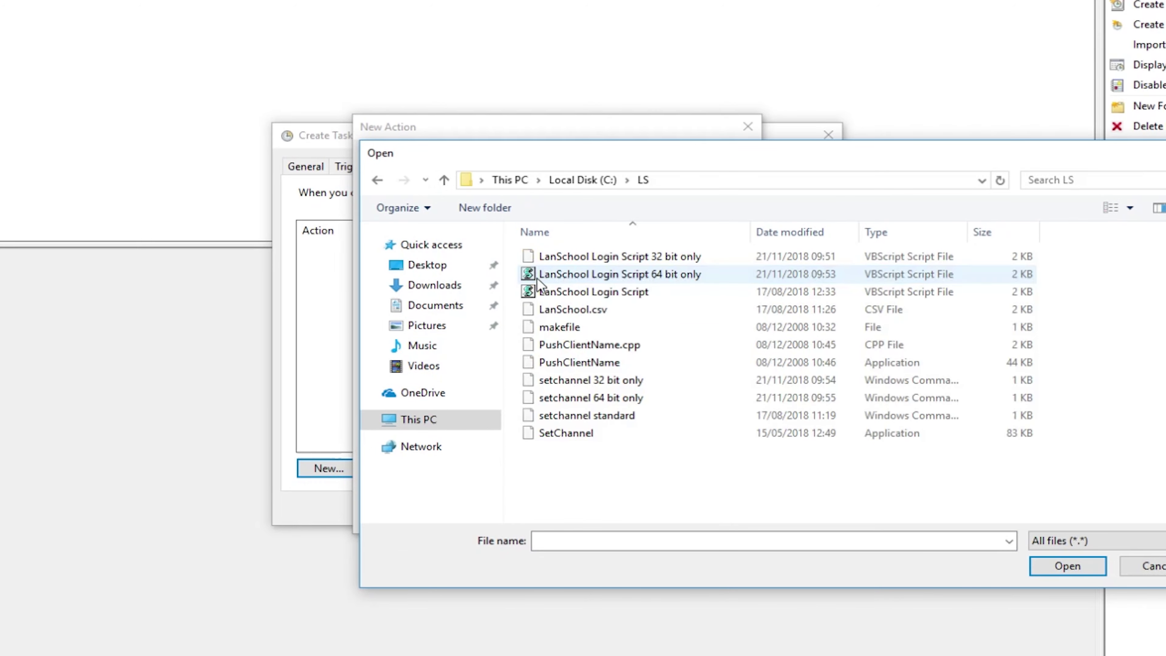
pyautogui.doubleClick(647, 397)
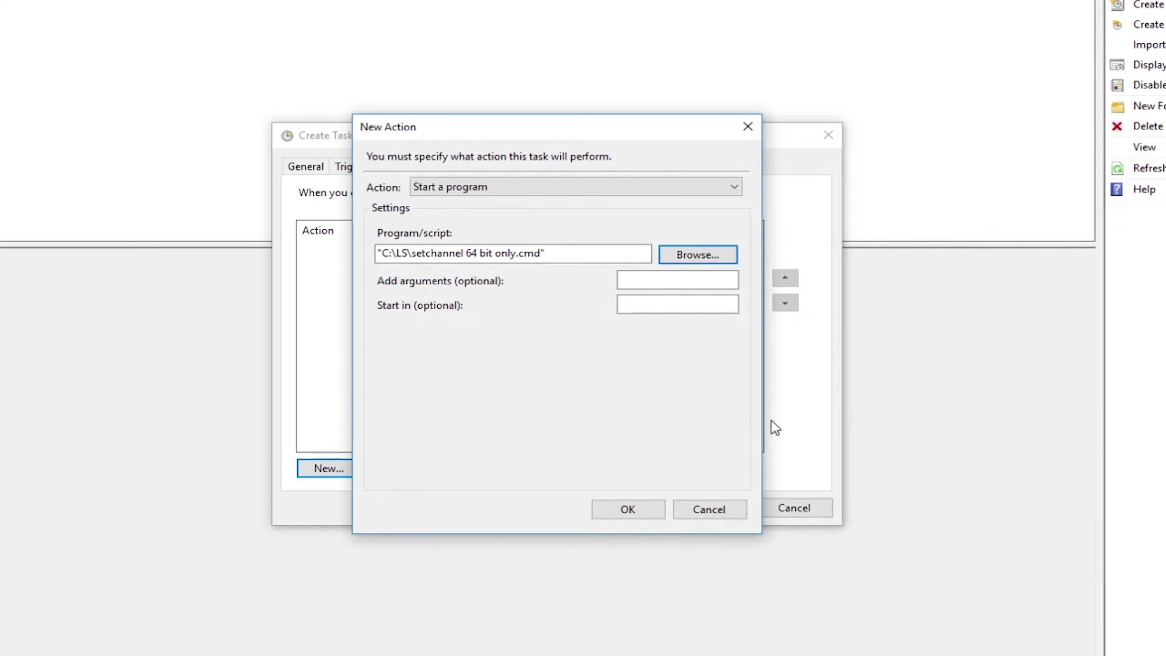
pyautogui.click(698, 255)
# Browse to the script in C:\LS and add it as a start-a-program action.
pyautogui.click(470, 409)
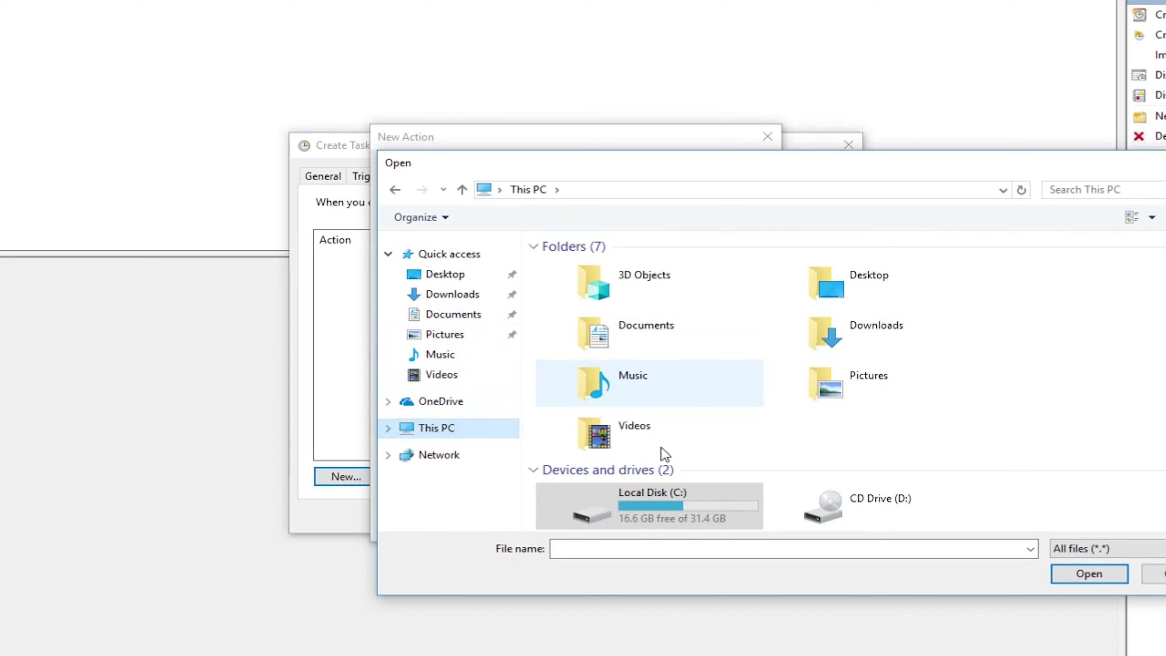
pyautogui.doubleClick(646, 506)
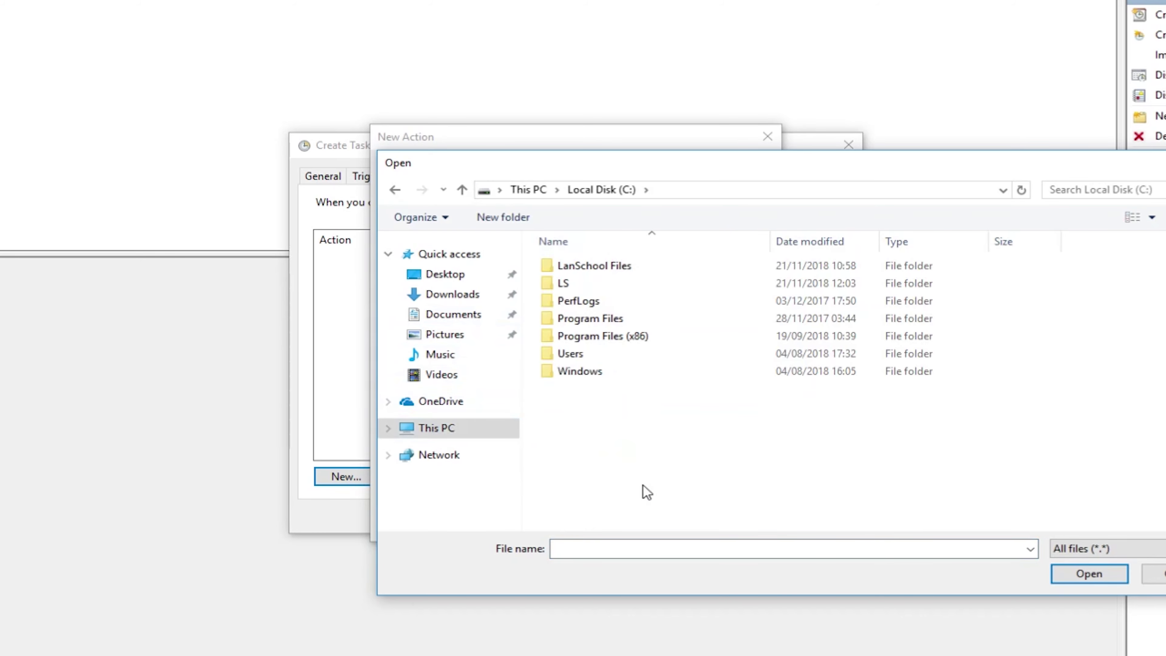
pyautogui.doubleClick(583, 286)
pyautogui.doubleClick(694, 280)
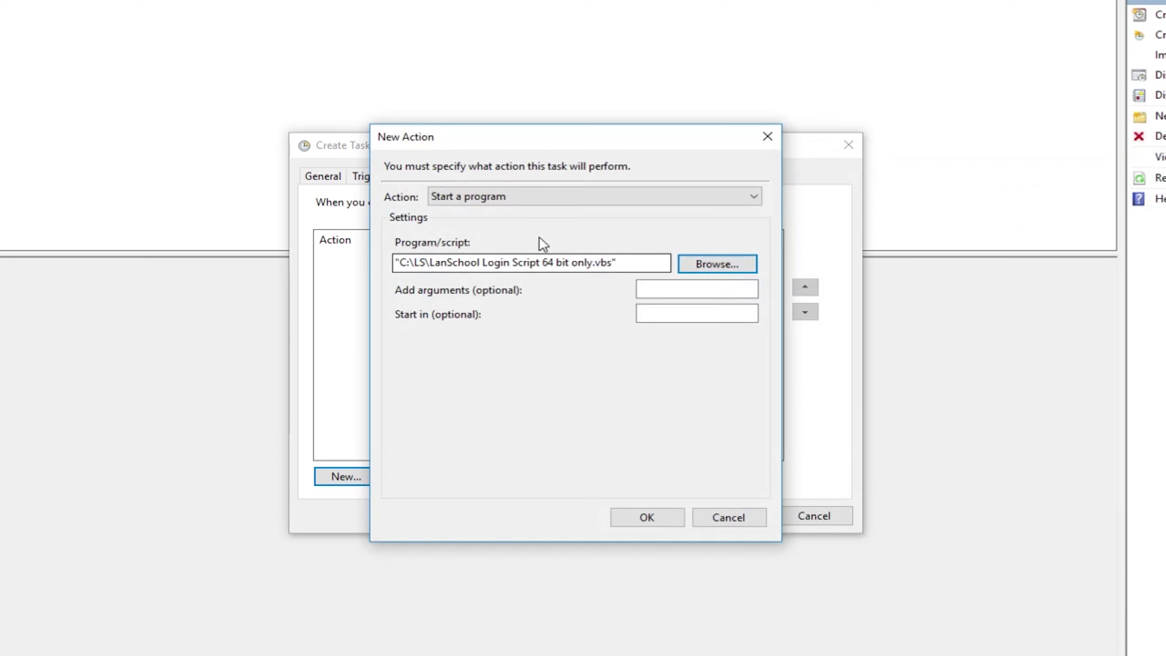
pyautogui.click(659, 523)
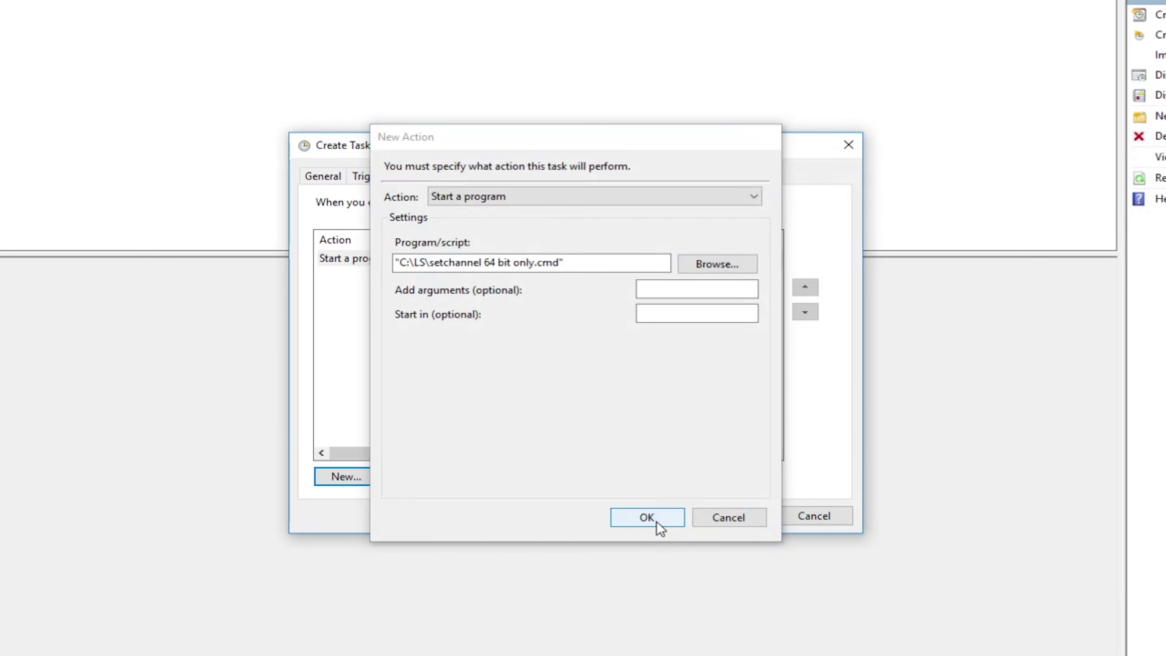
# Untick AC power, tick run after missed start and restart on failure, untick forced stop.
pyautogui.click(474, 176)
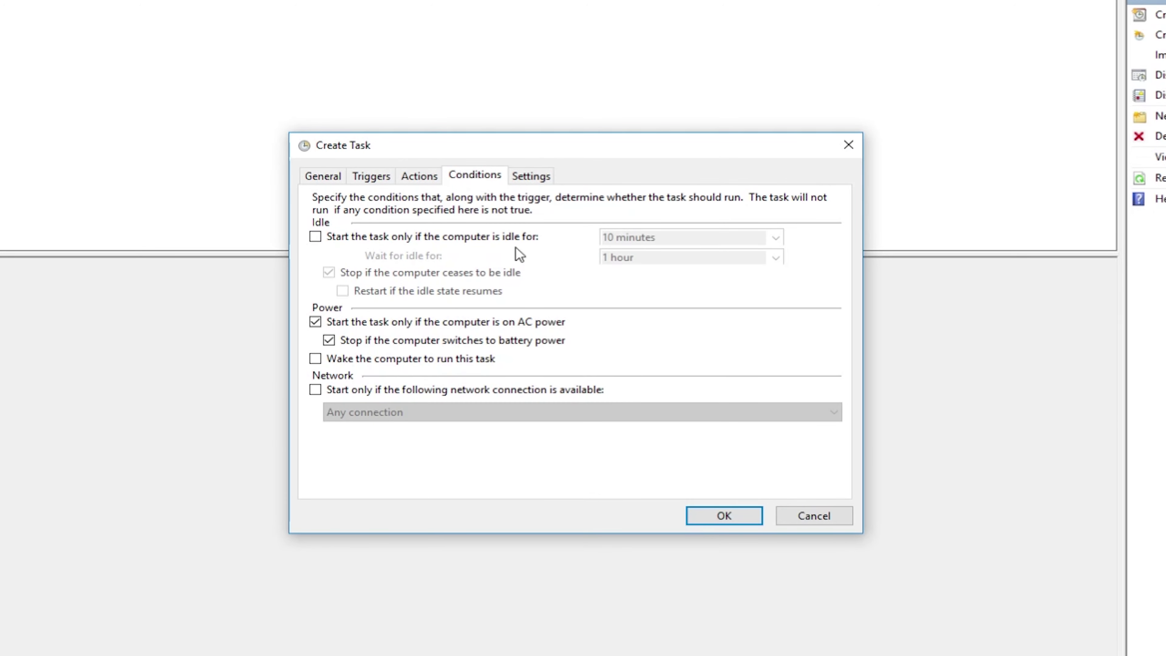
pyautogui.click(316, 322)
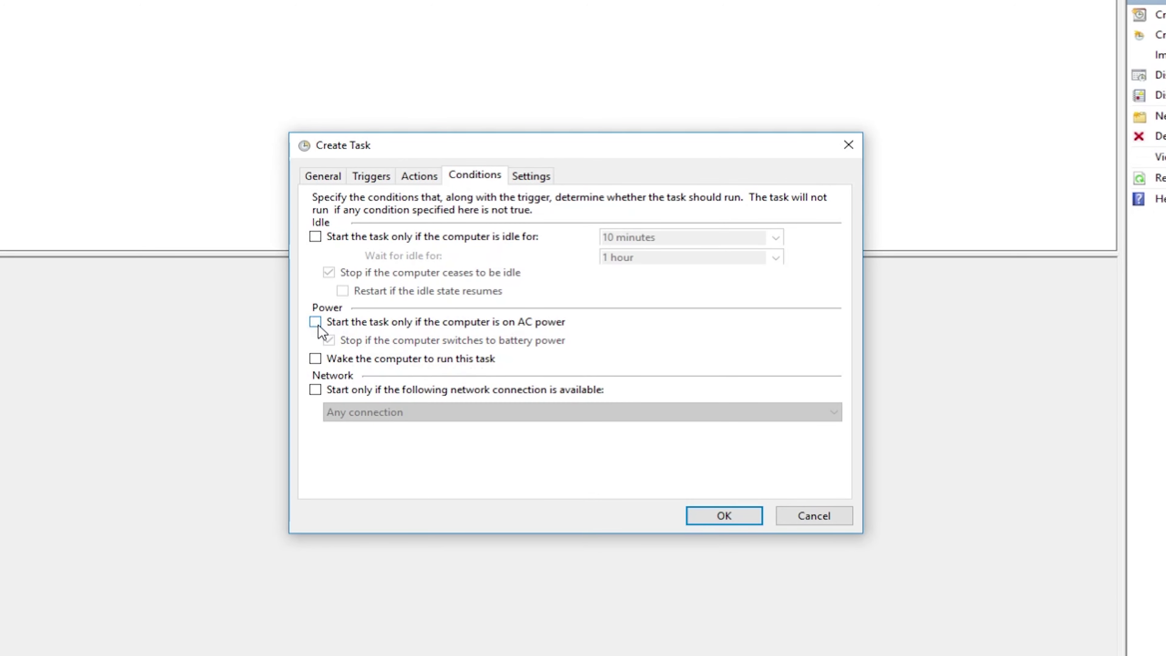
pyautogui.click(533, 176)
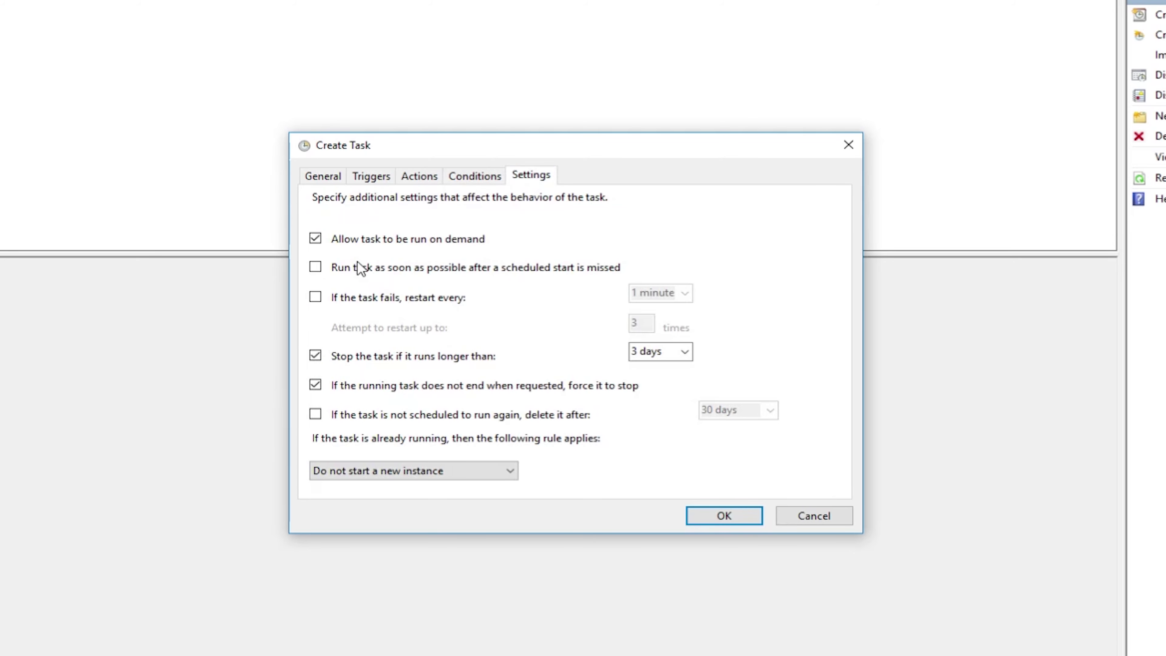
pyautogui.click(315, 267)
pyautogui.click(315, 296)
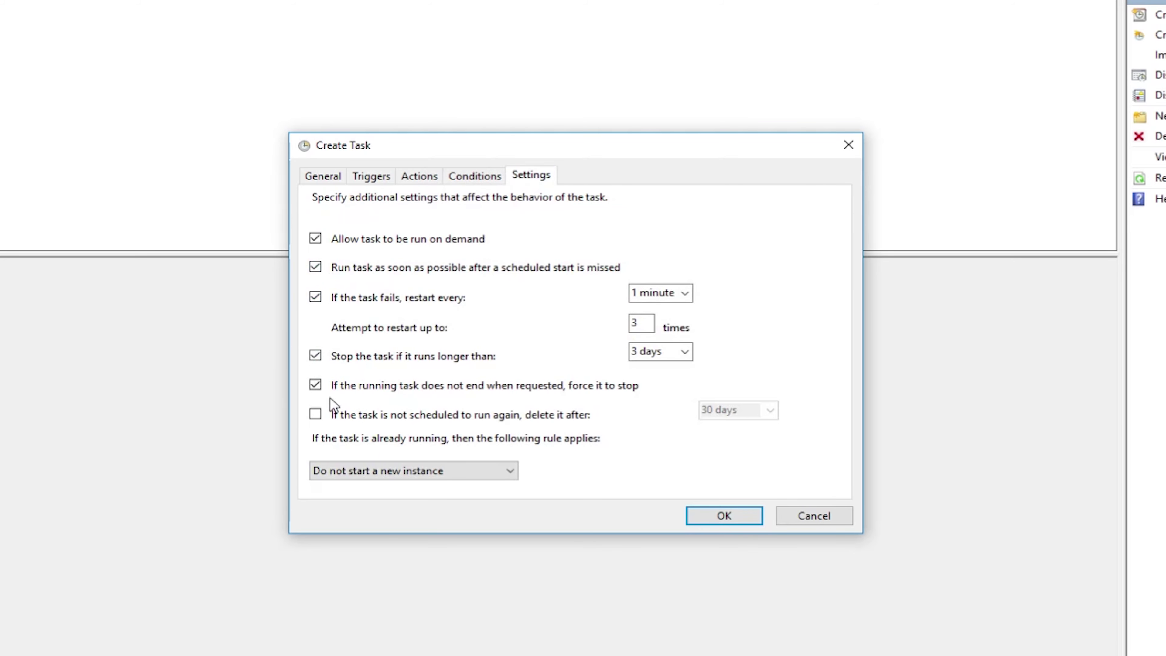
pyautogui.click(316, 386)
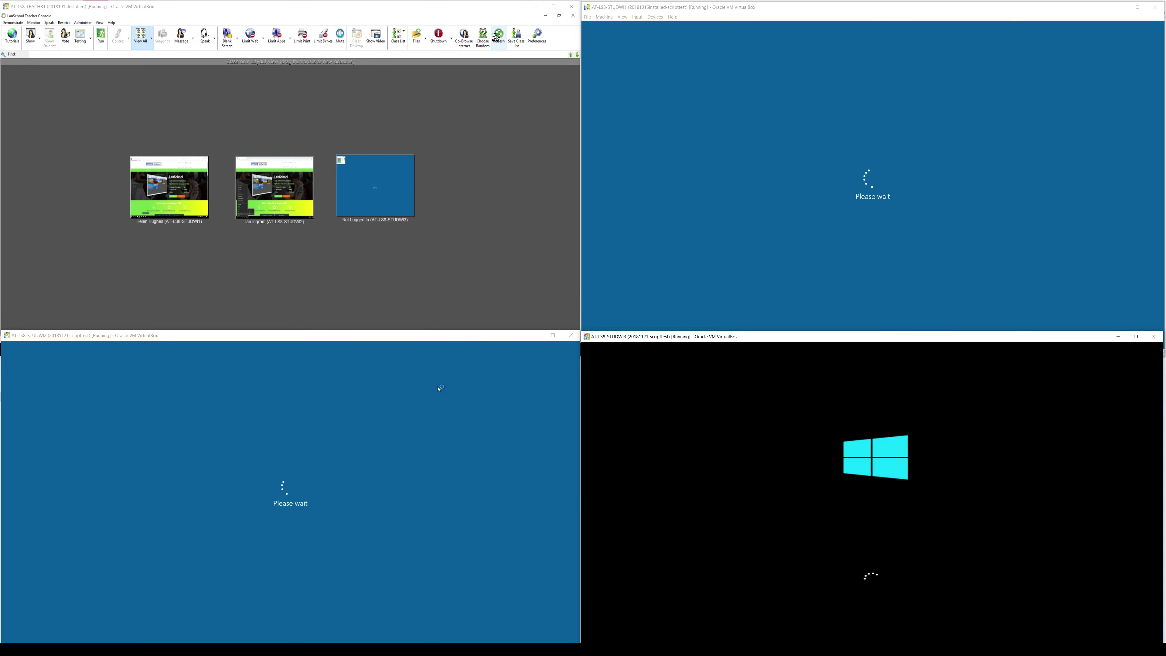
# Refresh the LanSchool Teacher Console student thumbnails after checking that the second student VM has logged on.
pyautogui.click(499, 36)
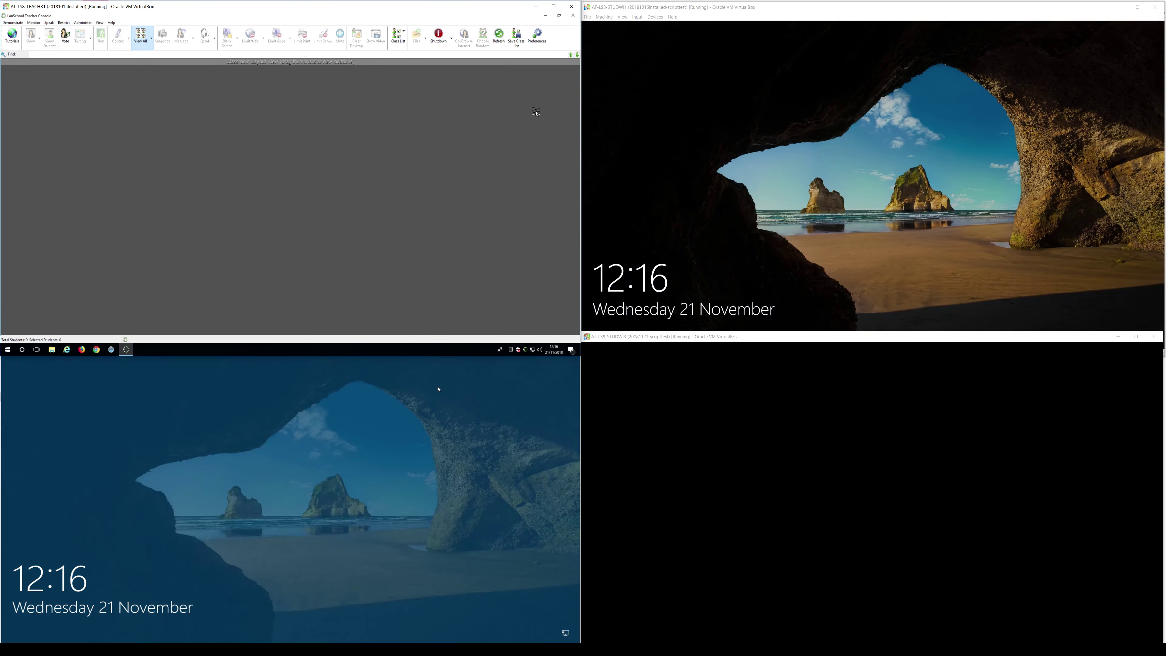
pyautogui.click(438, 389)
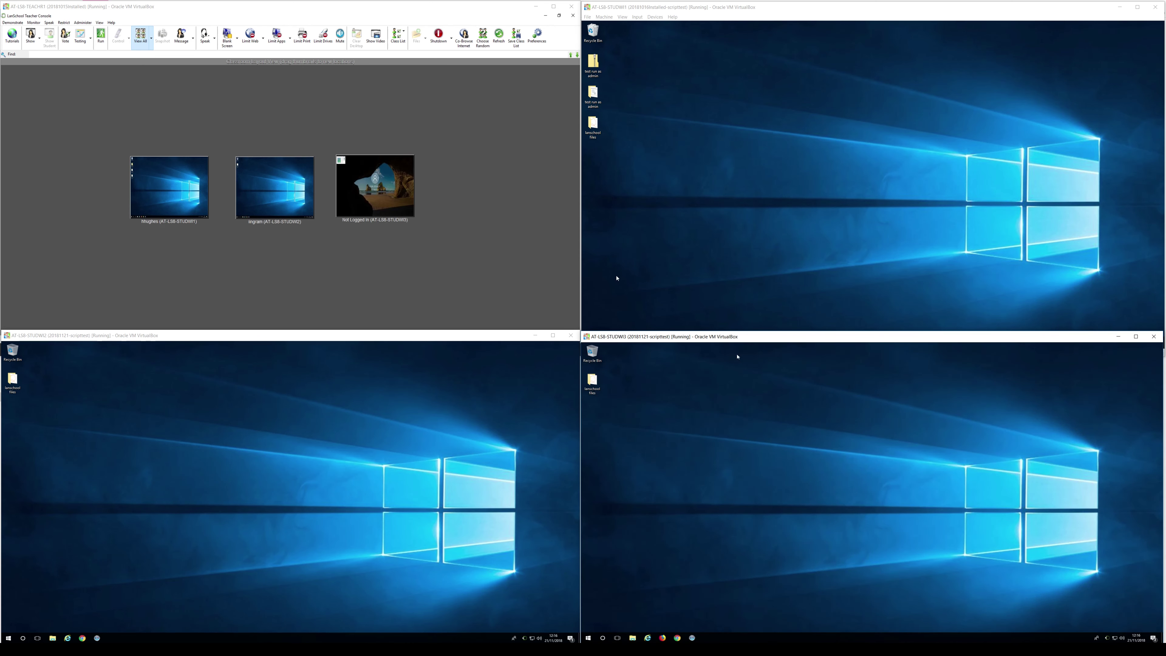
pyautogui.click(499, 36)
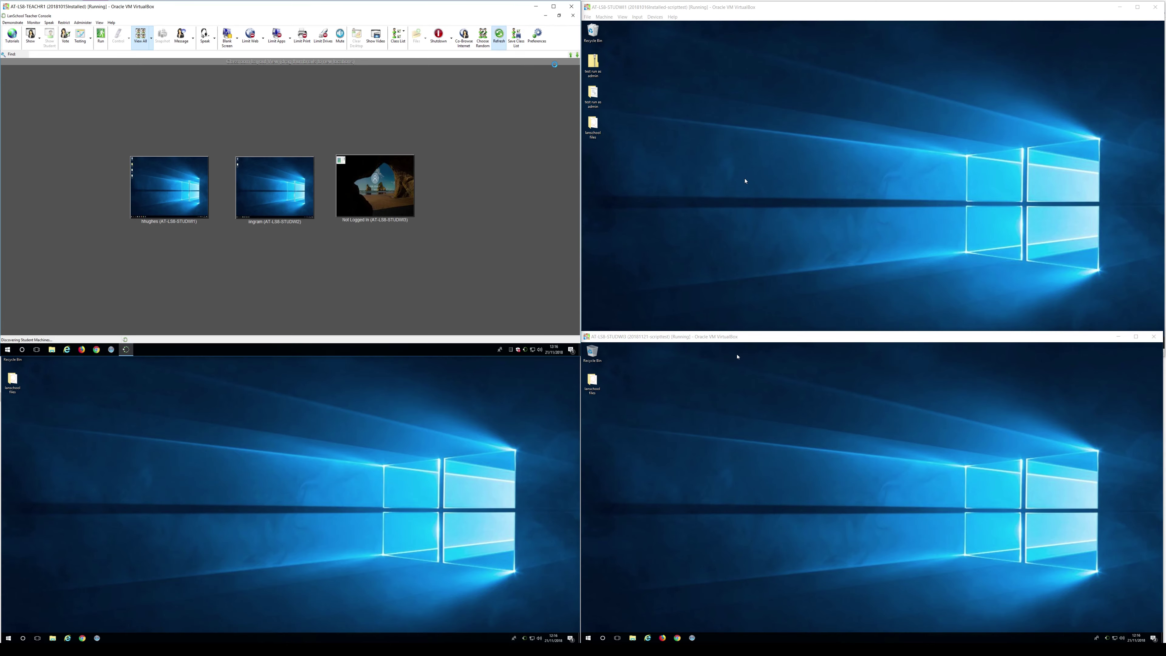